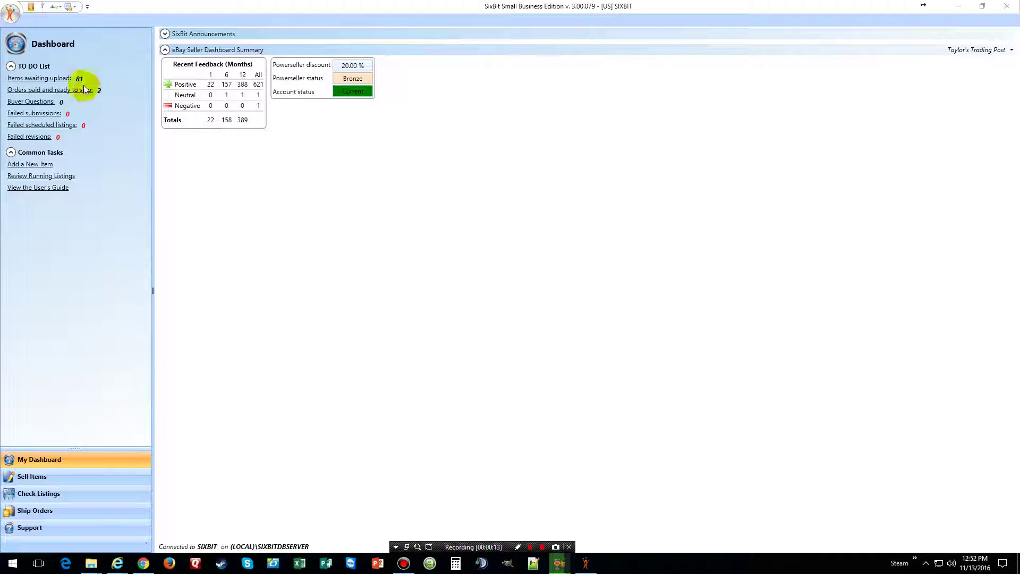
# Open the Awaiting Upload Items list and select all 81 items
pyautogui.click(63, 80)
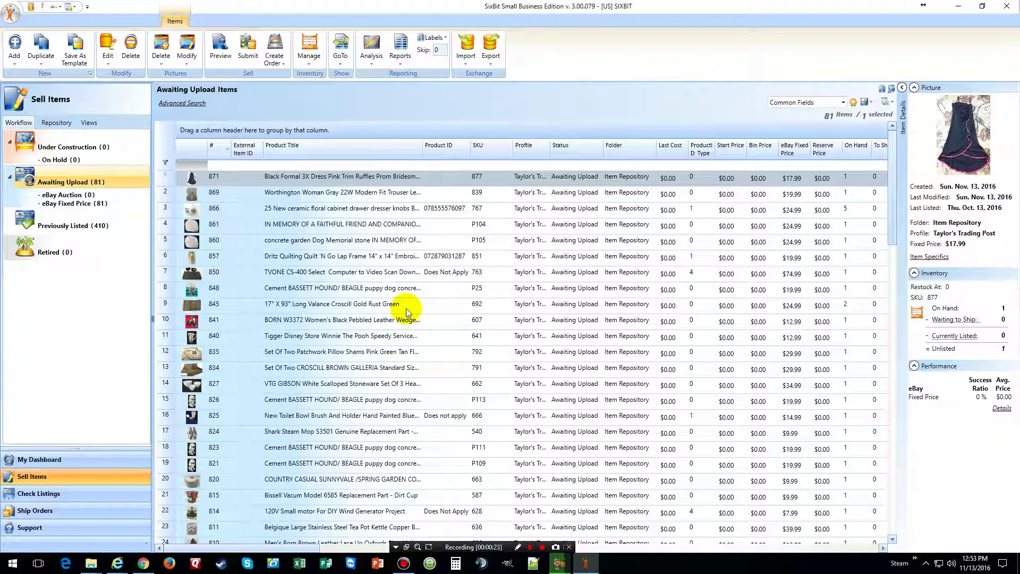
pyautogui.click(379, 183)
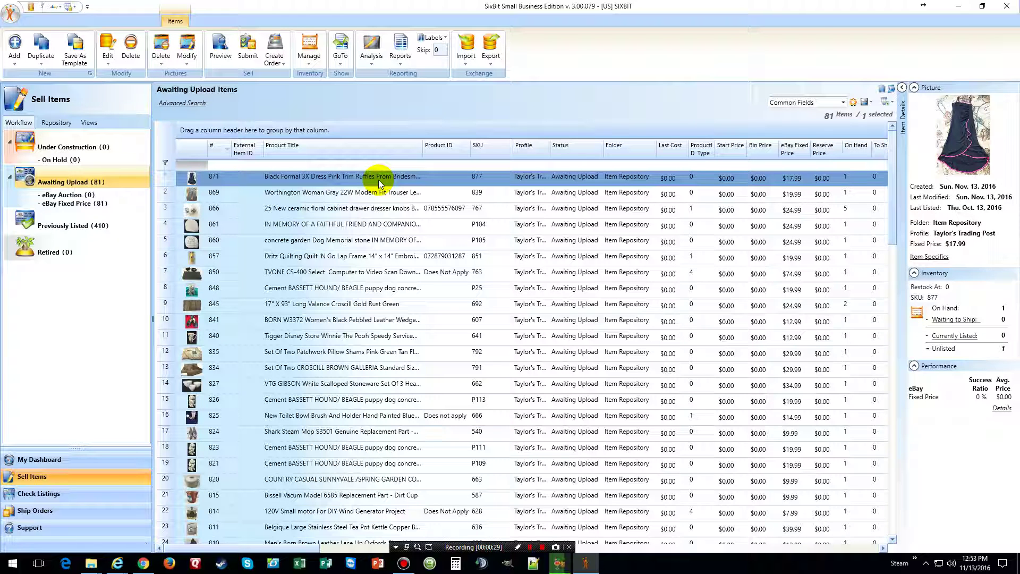
pyautogui.hotkey('ctrl', 'a')
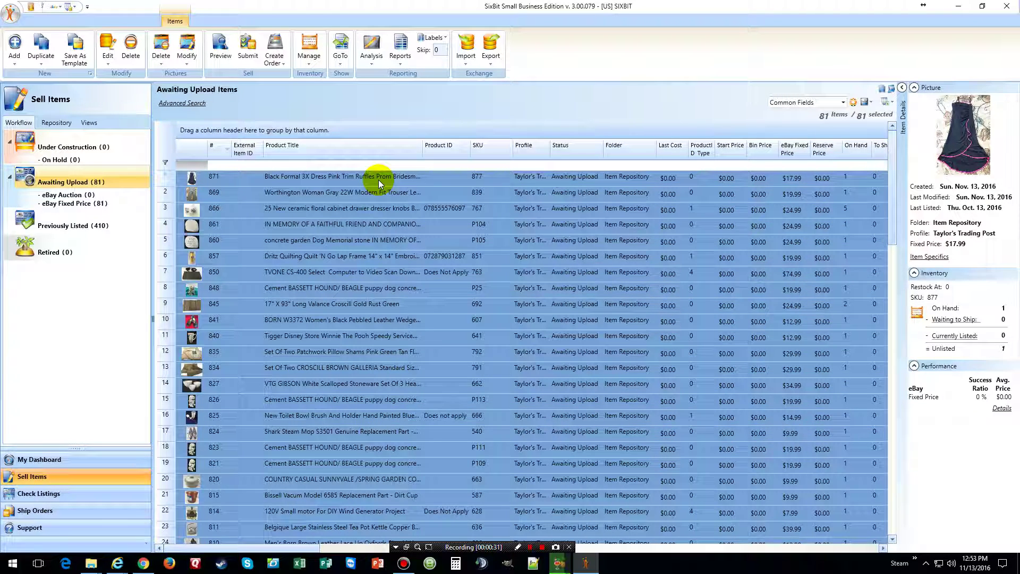
# Batch-change the selected items' profile from Taylor's Trading Post to Great Lakes Thrifters
pyautogui.rightClick(368, 264)
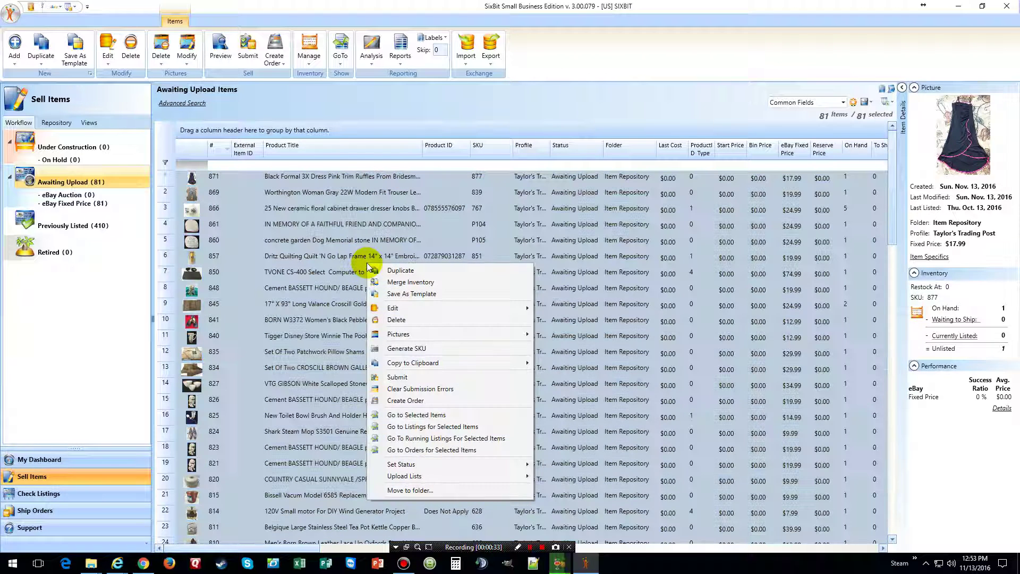
pyautogui.moveTo(394, 308)
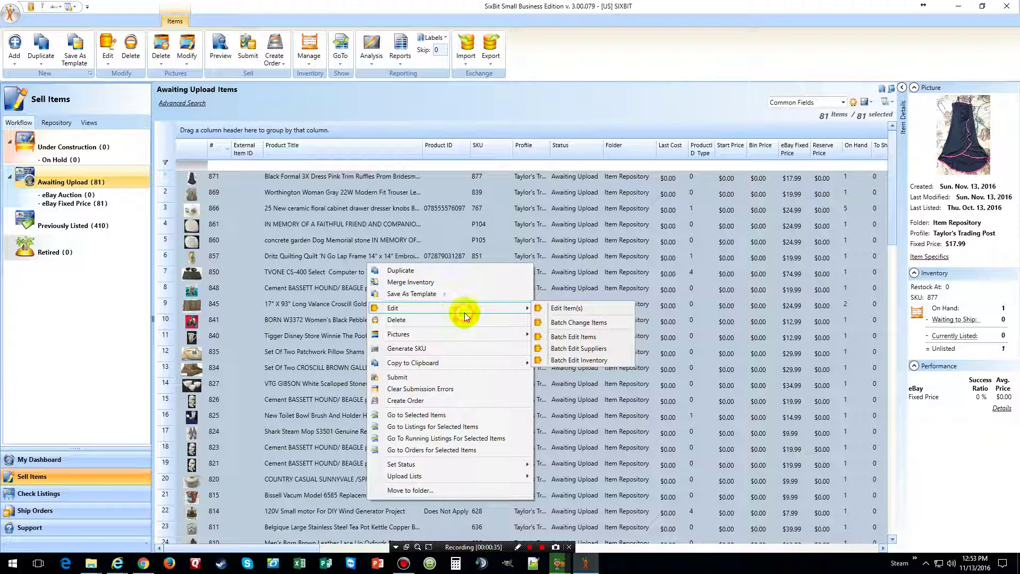
pyautogui.click(572, 324)
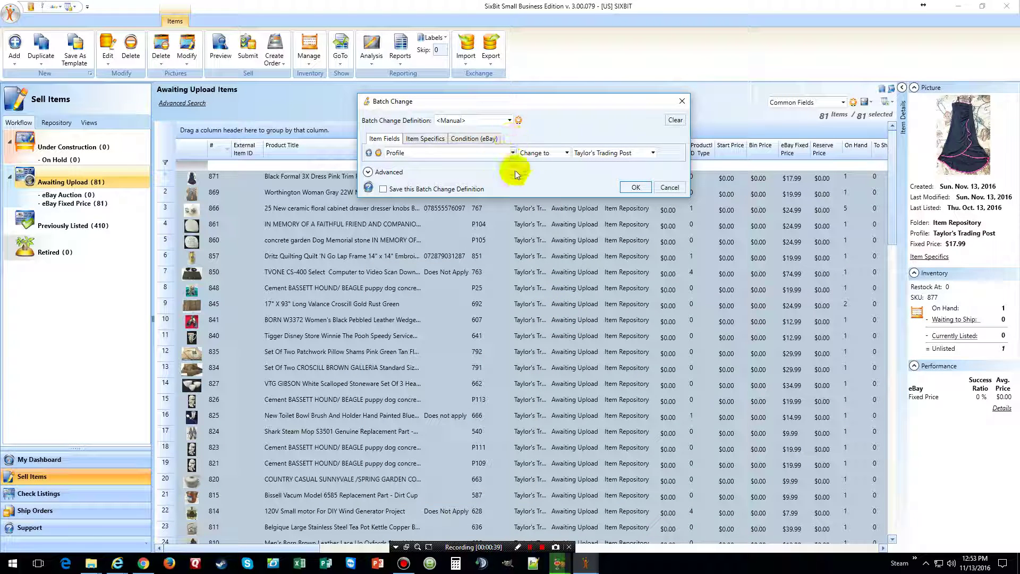
pyautogui.click(652, 154)
pyautogui.click(635, 166)
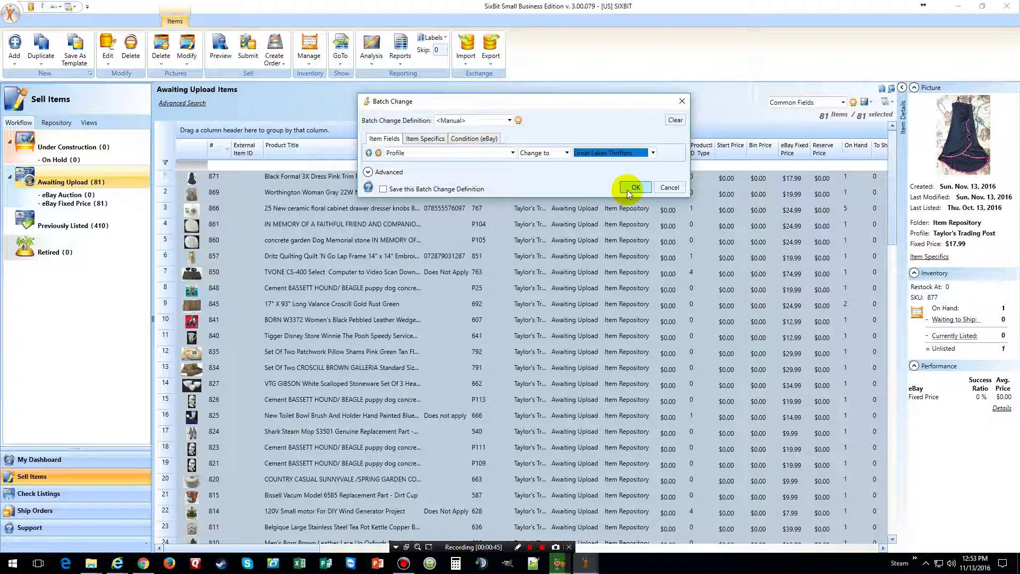
pyautogui.click(634, 188)
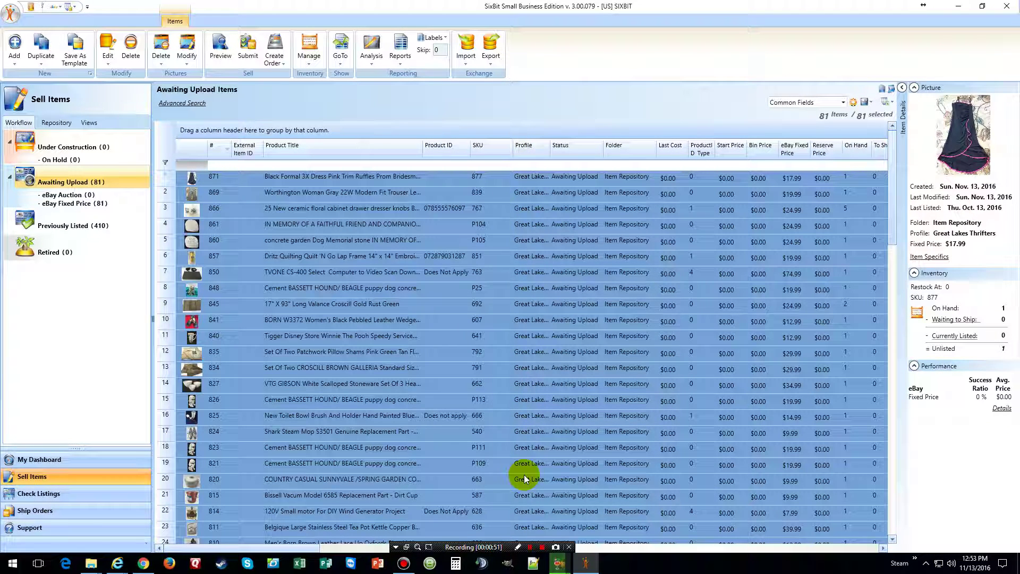
# Batch-change the Shipping Policy field of all 81 selected items to 'Shipping'
pyautogui.rightClick(485, 182)
pyautogui.moveTo(514, 225)
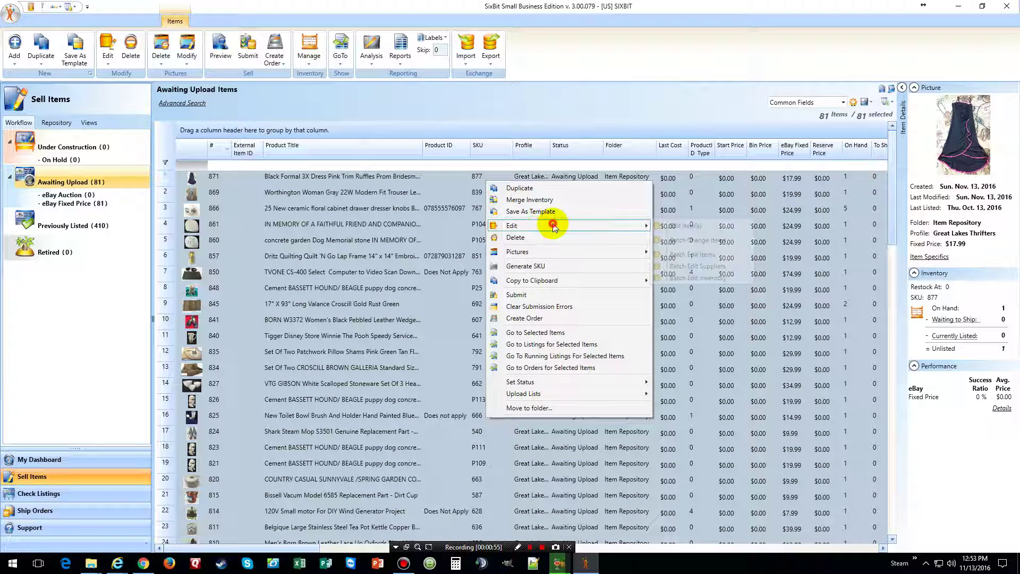
pyautogui.click(698, 239)
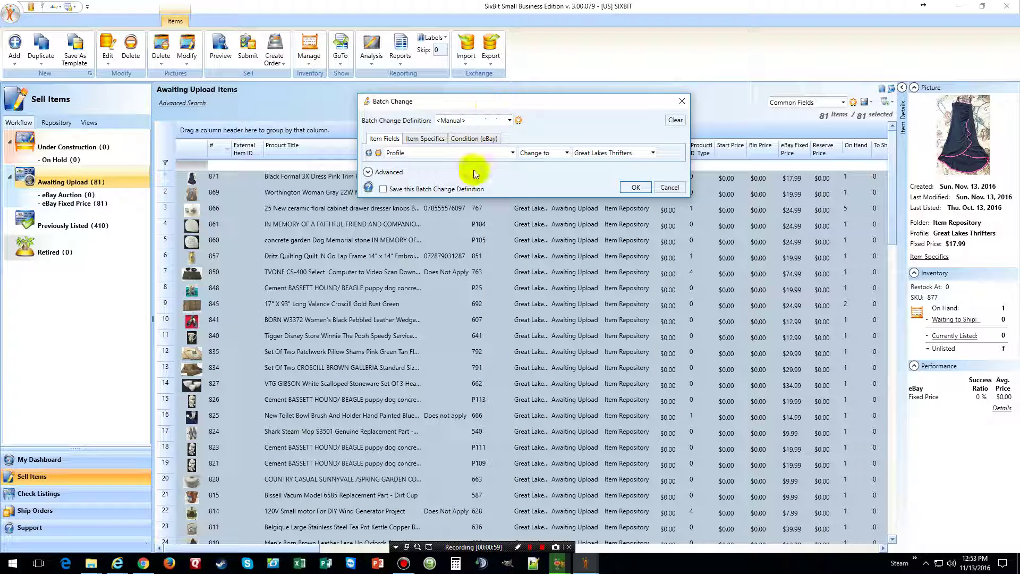
pyautogui.click(512, 153)
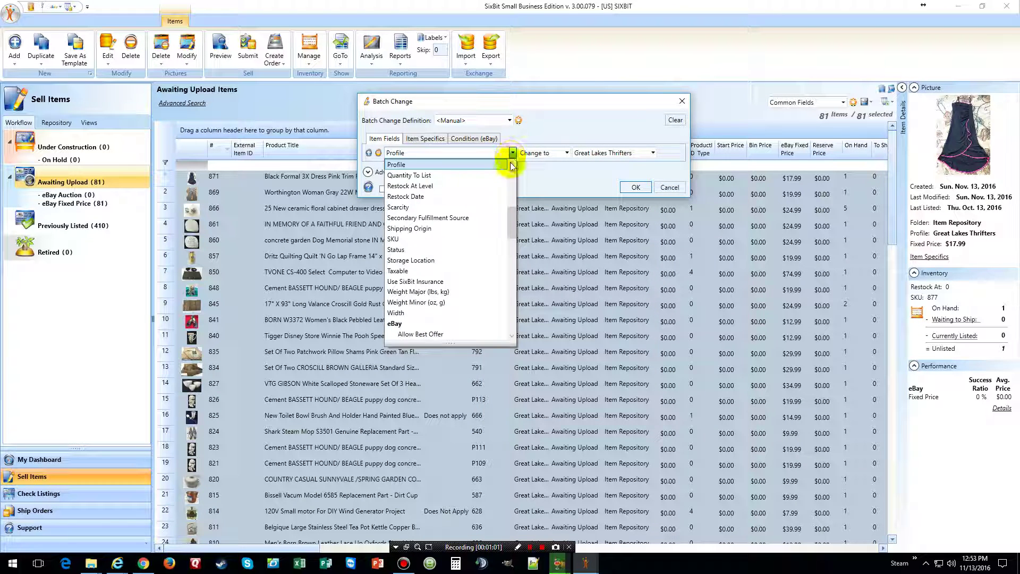
pyautogui.scroll(-5, 479, 190)
pyautogui.scroll(-10, 480, 190)
pyautogui.scroll(1, 480, 191)
pyautogui.scroll(1, 479, 191)
pyautogui.click(420, 207)
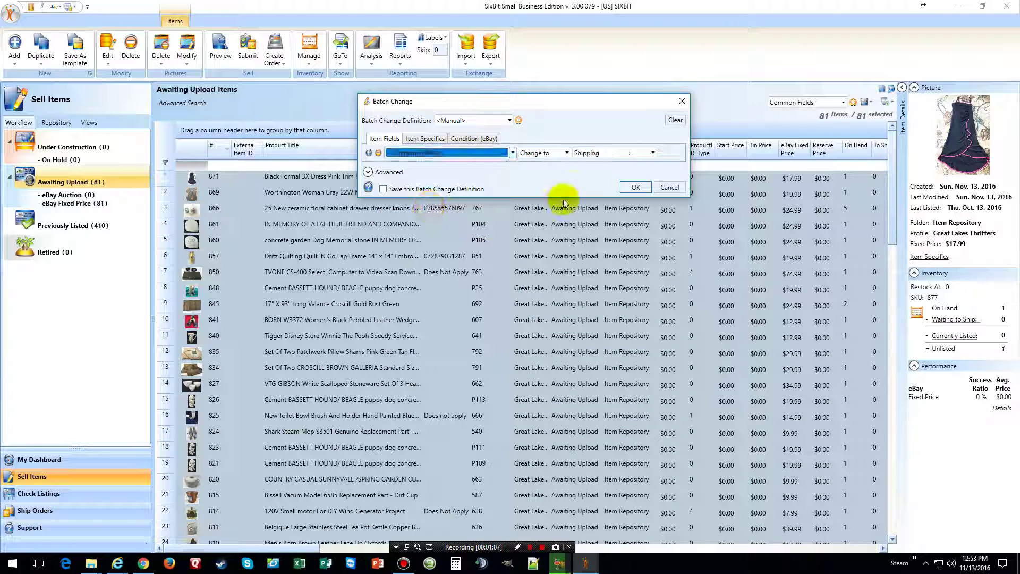
pyautogui.click(655, 150)
pyautogui.click(620, 167)
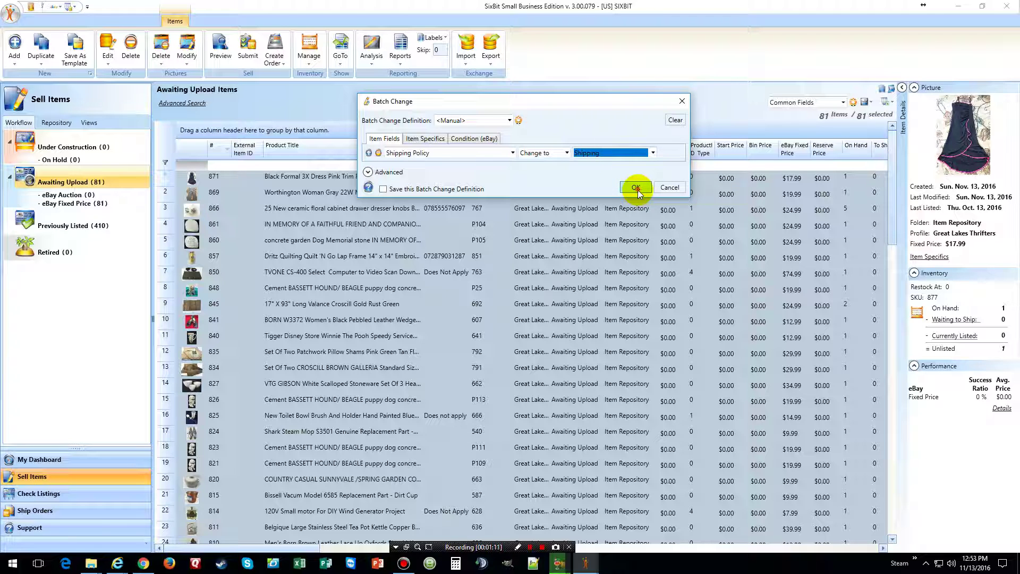
pyautogui.click(636, 188)
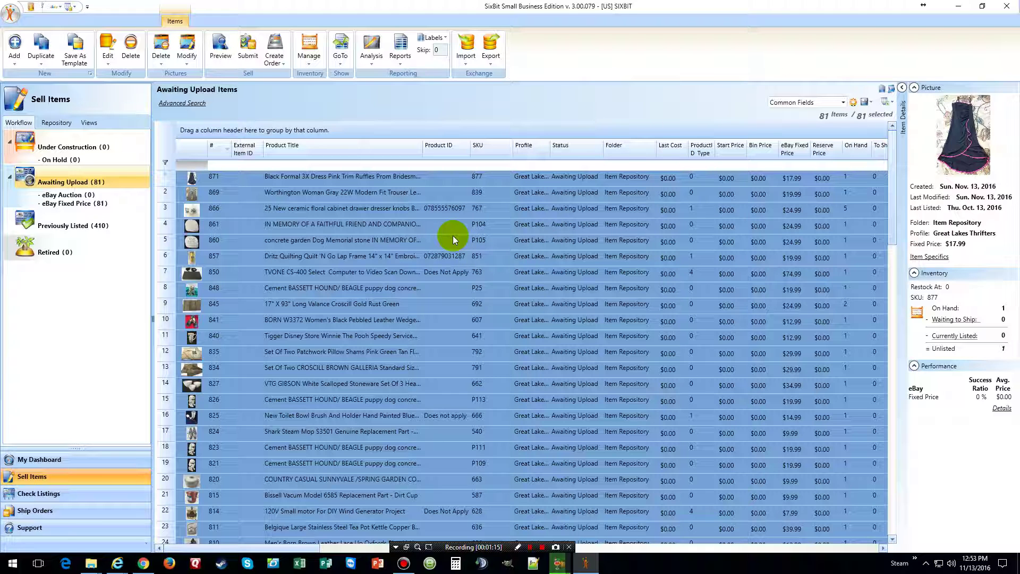
# Submit the 81 items to eBay as Fixed Price, Good 'til Cancelled listings and close the results
pyautogui.rightClick(457, 267)
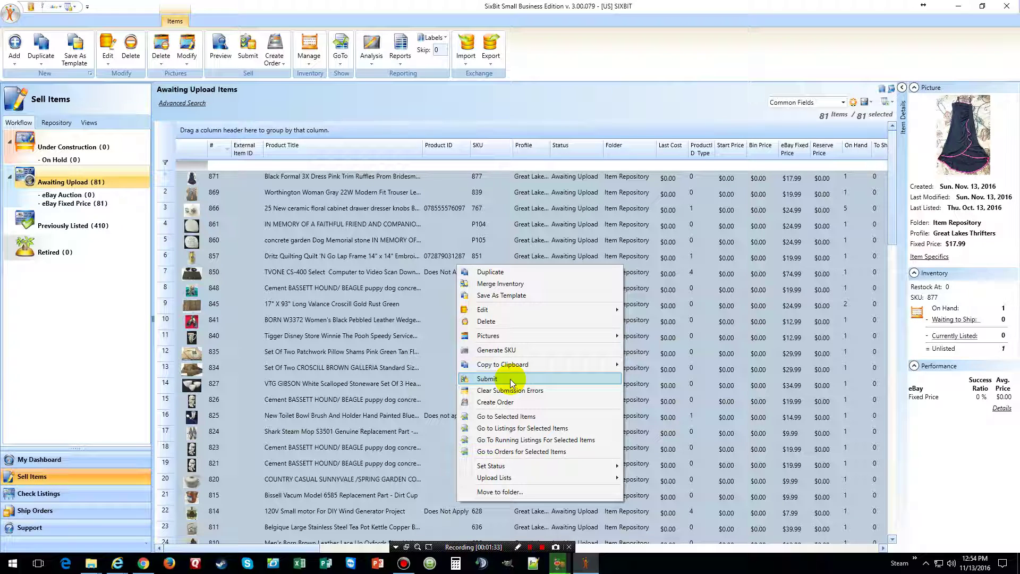
pyautogui.click(510, 379)
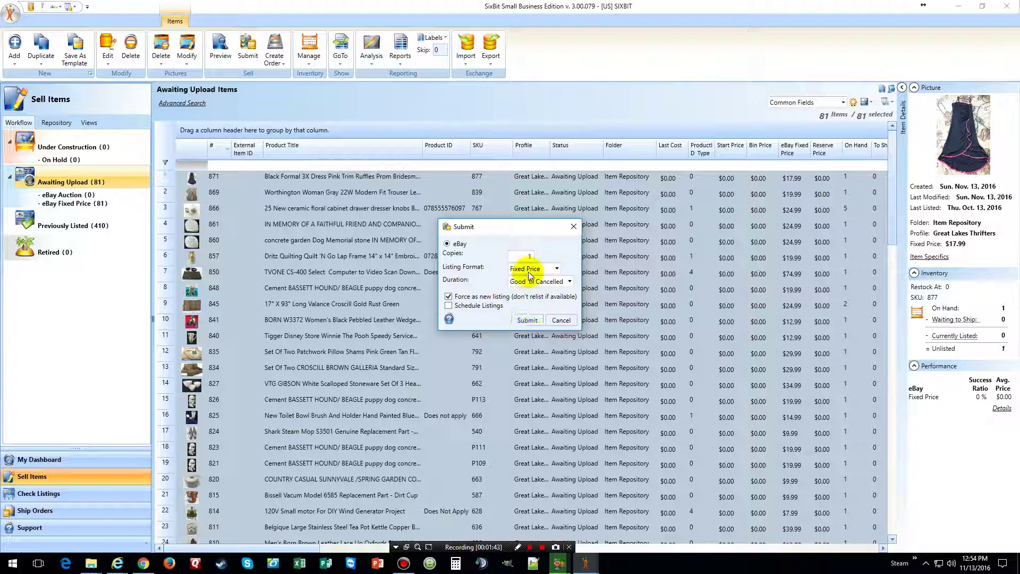
pyautogui.click(548, 275)
pyautogui.click(548, 275)
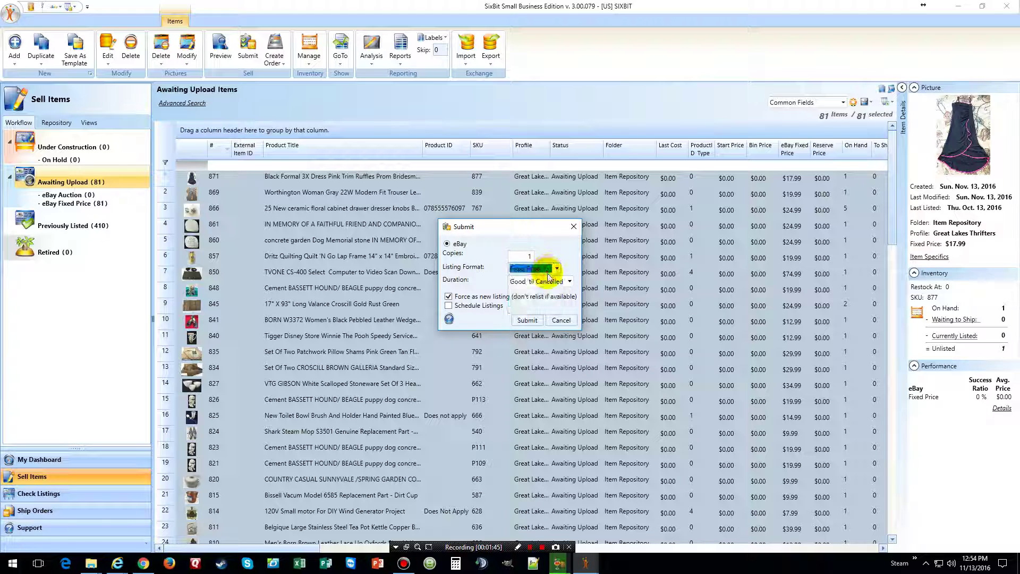
pyautogui.click(529, 320)
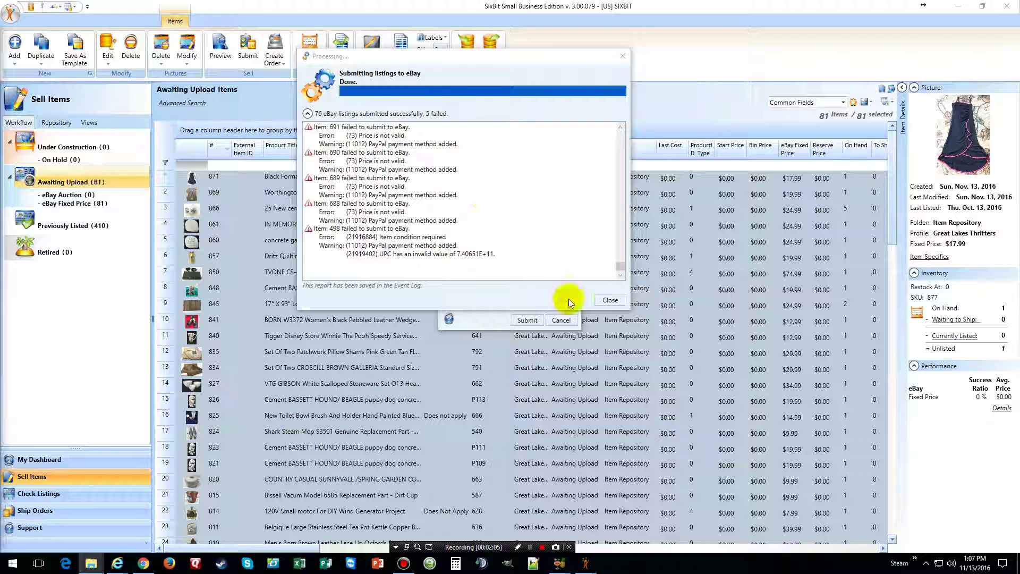
pyautogui.click(610, 300)
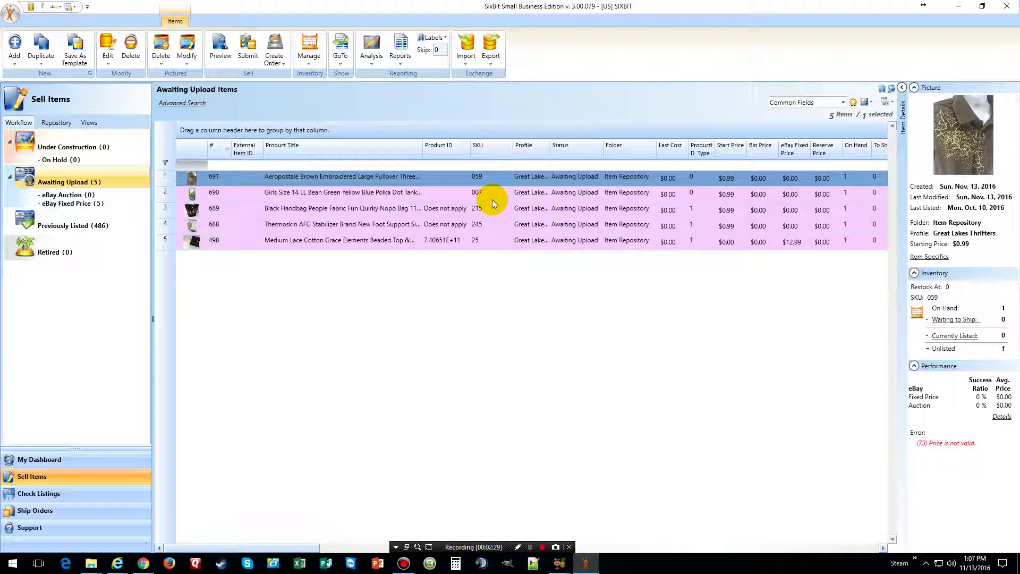
pyautogui.keyDown('shift'); pyautogui.click(485, 238); pyautogui.keyUp('shift')
# Batch-change the Fixed Price of the five failed items from the invalid value to 12.99
pyautogui.rightClick(486, 240)
pyautogui.moveTo(512, 282)
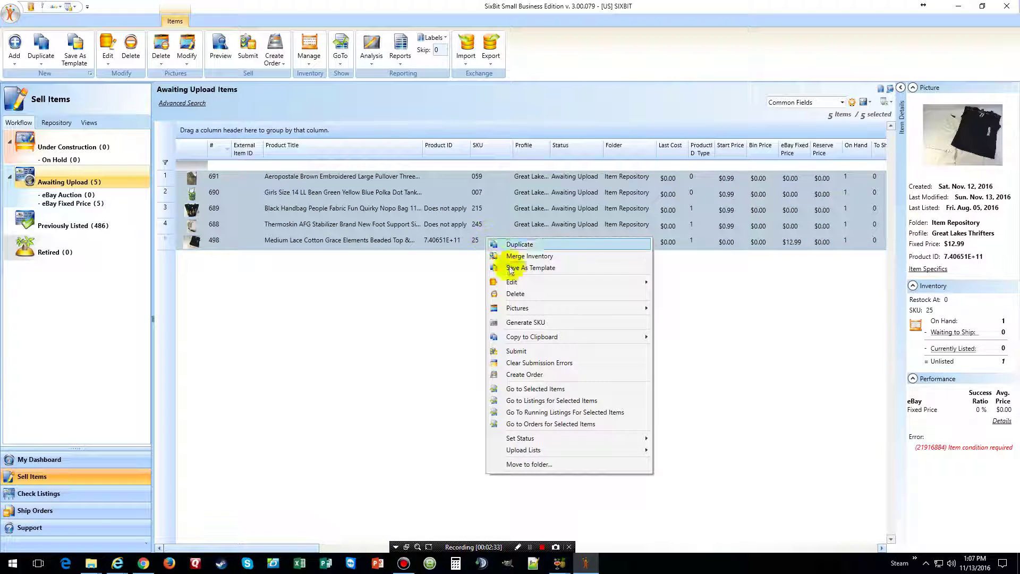
pyautogui.click(699, 297)
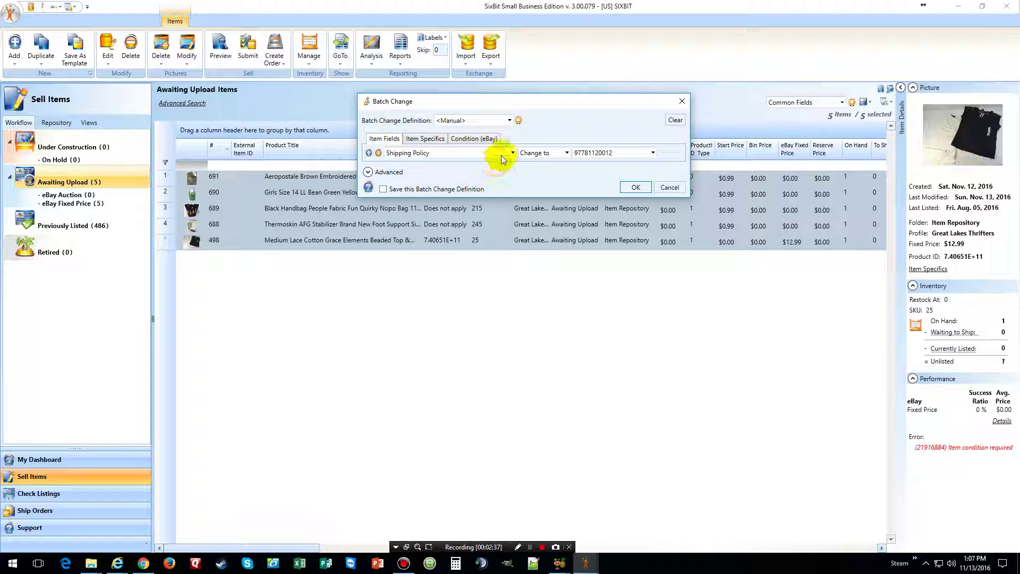
pyautogui.click(505, 153)
pyautogui.scroll(2, 489, 231)
pyautogui.scroll(1, 489, 230)
pyautogui.scroll(1, 489, 231)
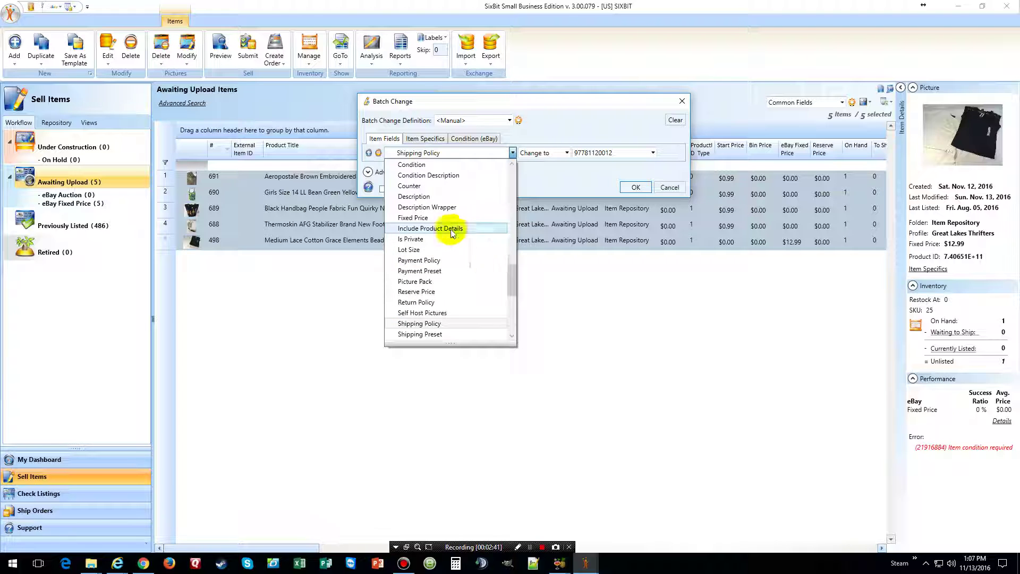
pyautogui.click(440, 218)
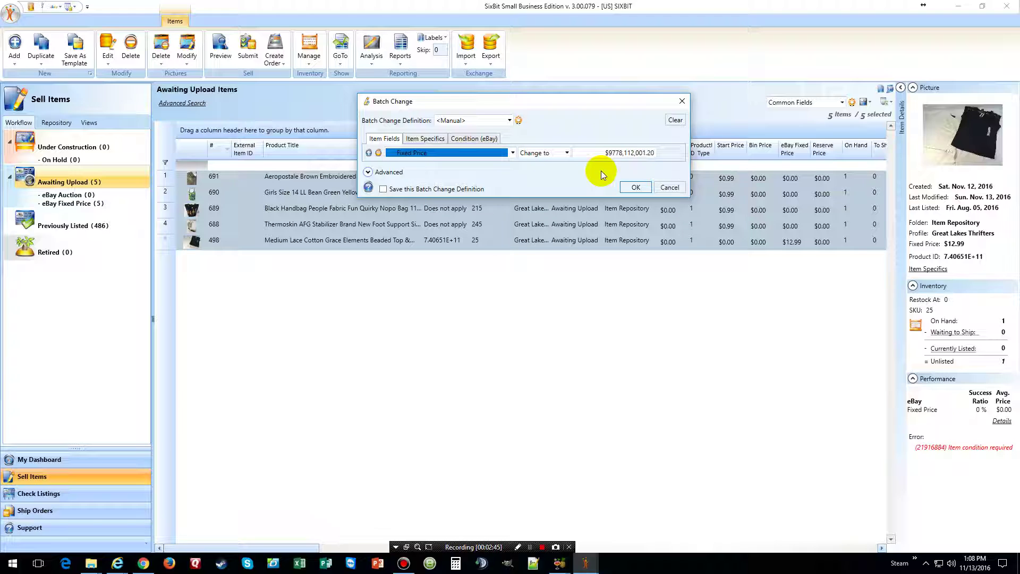
pyautogui.moveTo(597, 154); pyautogui.dragTo(677, 152)
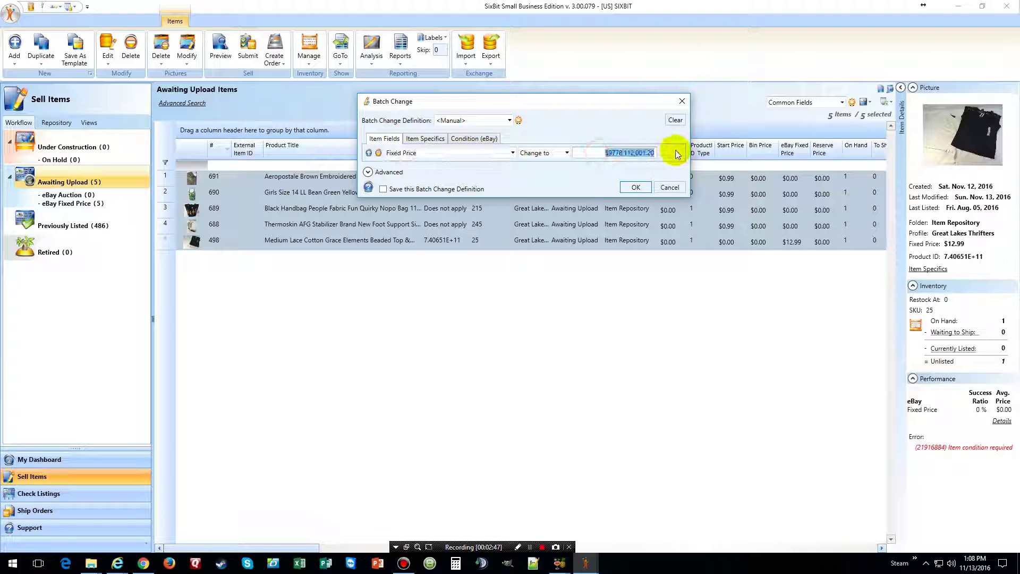
pyautogui.press('BackSpace')
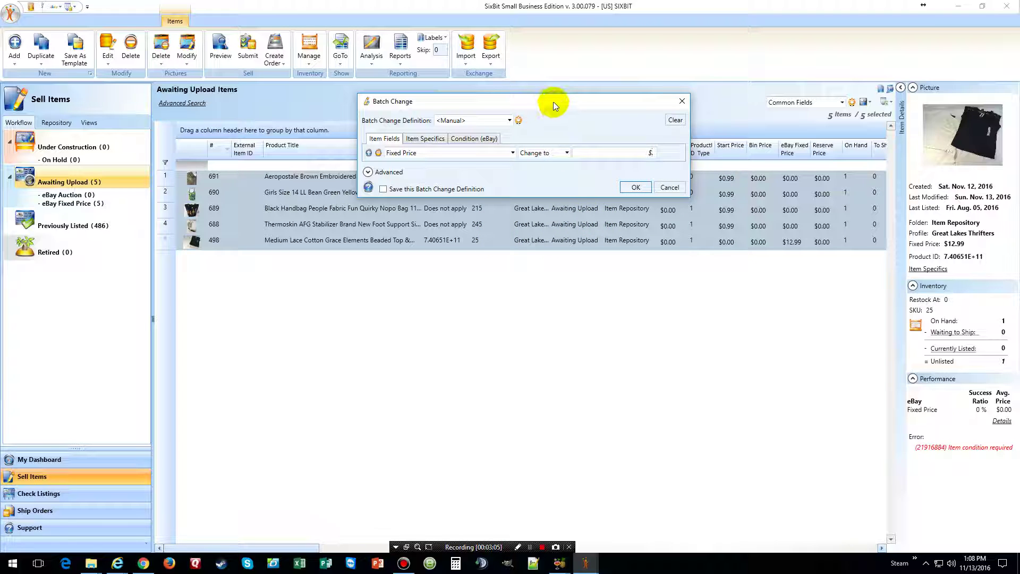
pyautogui.moveTo(554, 101)
pyautogui.mouseDown()
pyautogui.moveTo(580, 302)
pyautogui.moveTo(551, 153)
pyautogui.mouseUp()
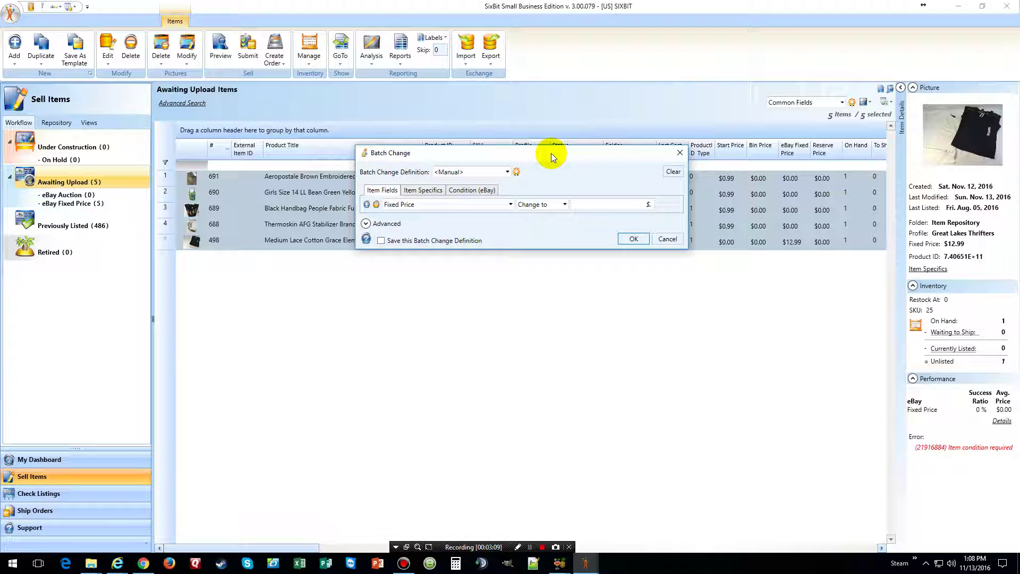
pyautogui.write('12.')
pyautogui.write('99')
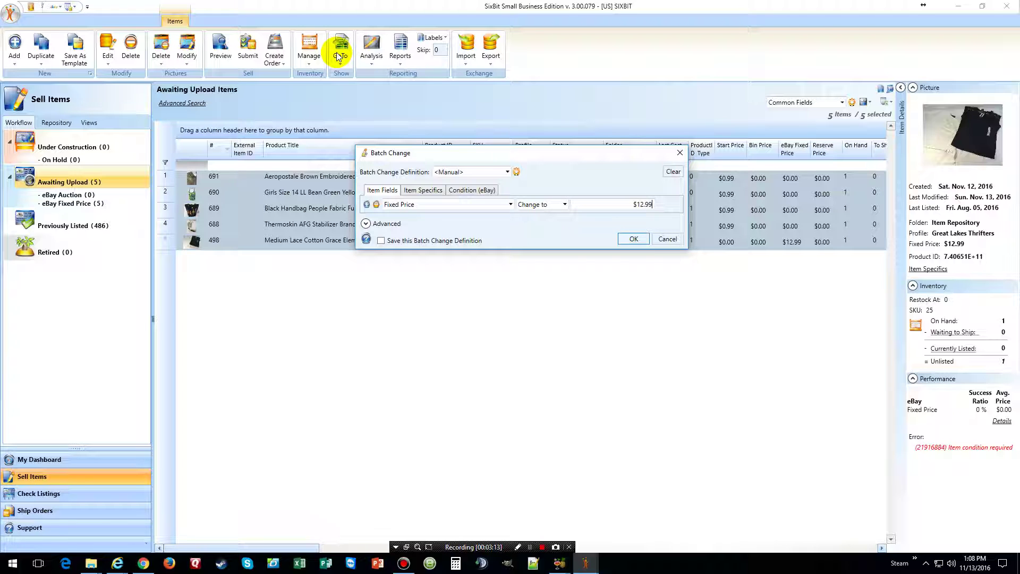
pyautogui.click(623, 242)
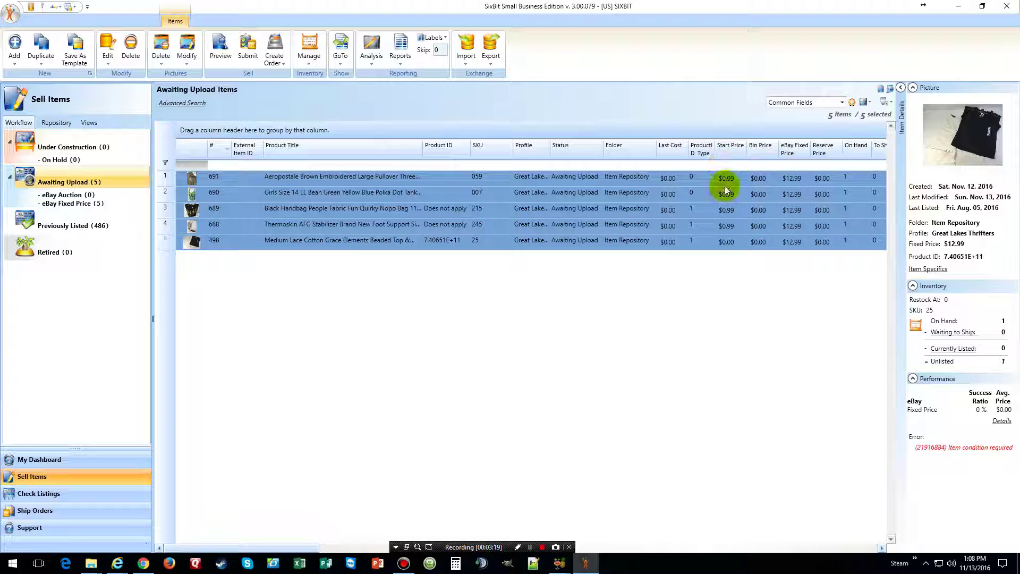
# Batch-change the Starting Price of the five items to $0.00
pyautogui.rightClick(664, 185)
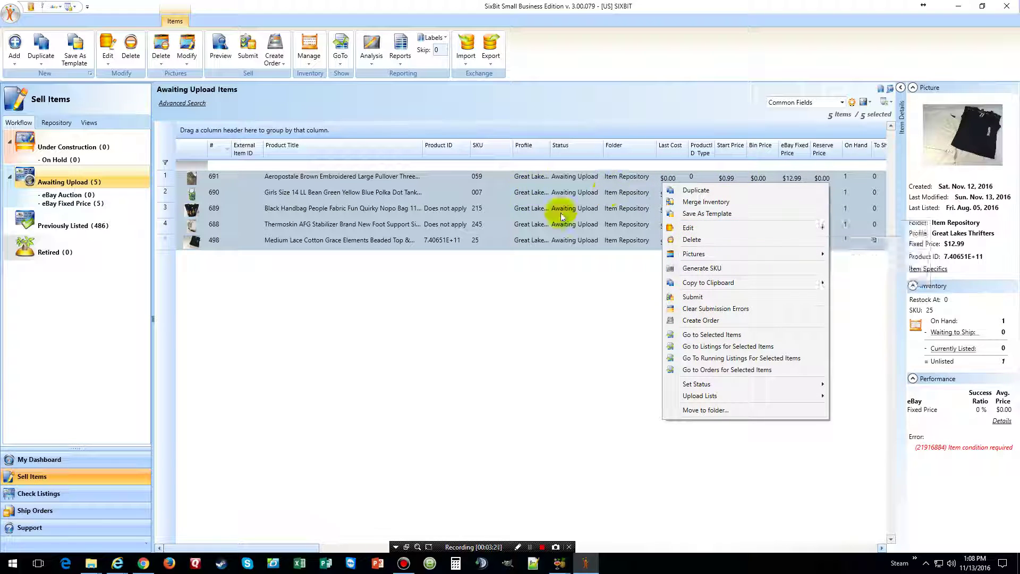
pyautogui.moveTo(718, 228)
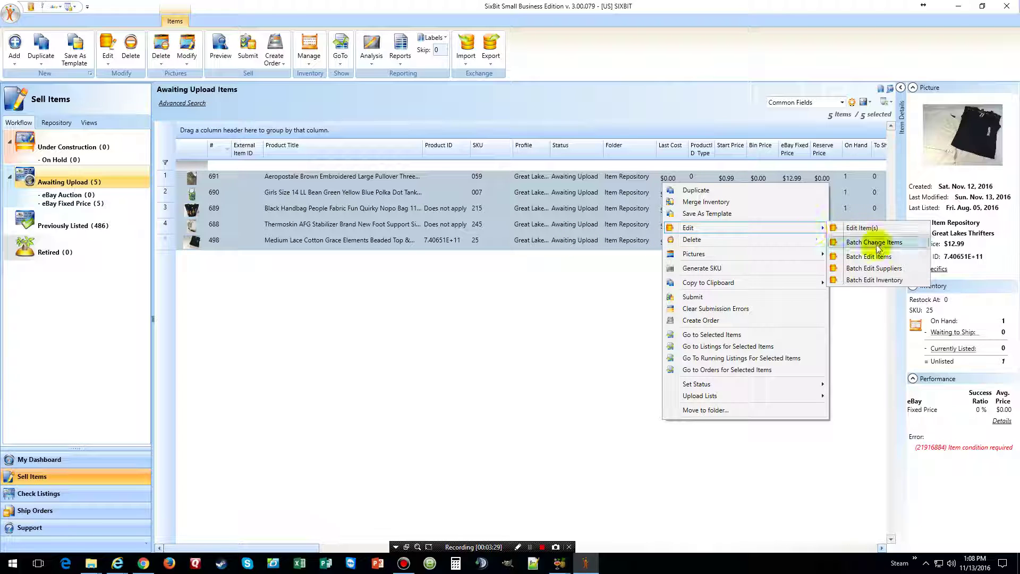
pyautogui.click(875, 243)
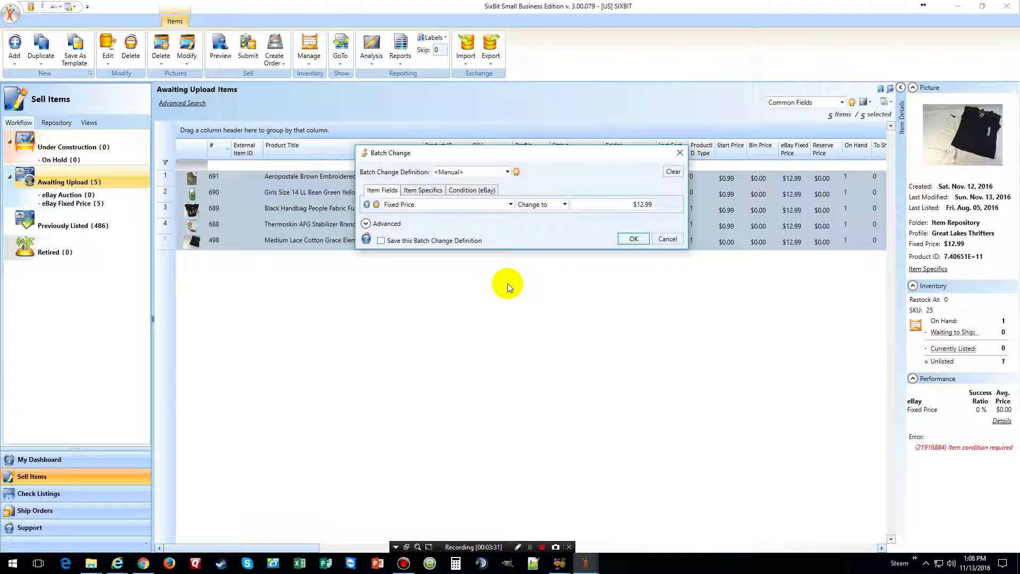
pyautogui.click(479, 205)
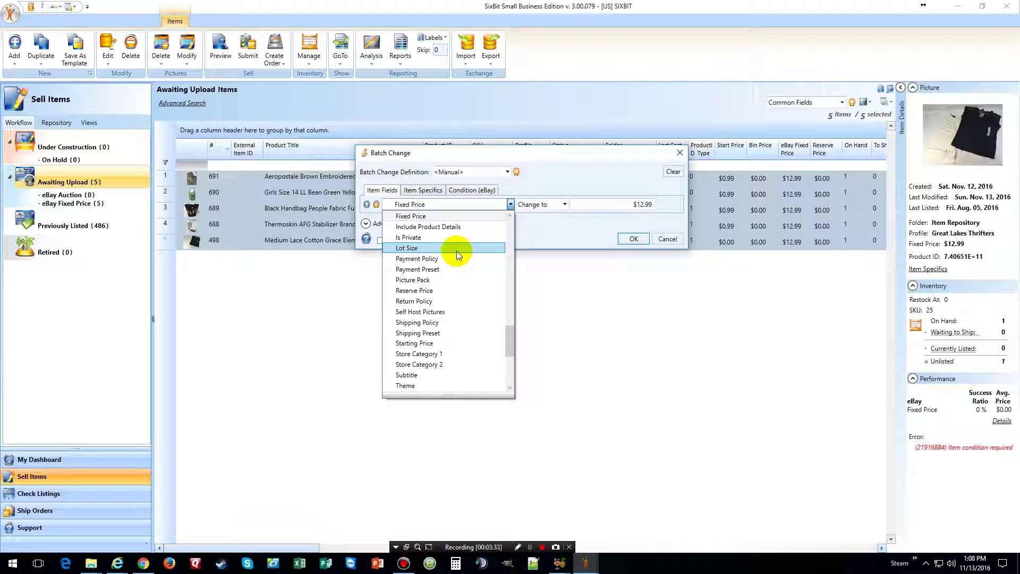
pyautogui.click(430, 342)
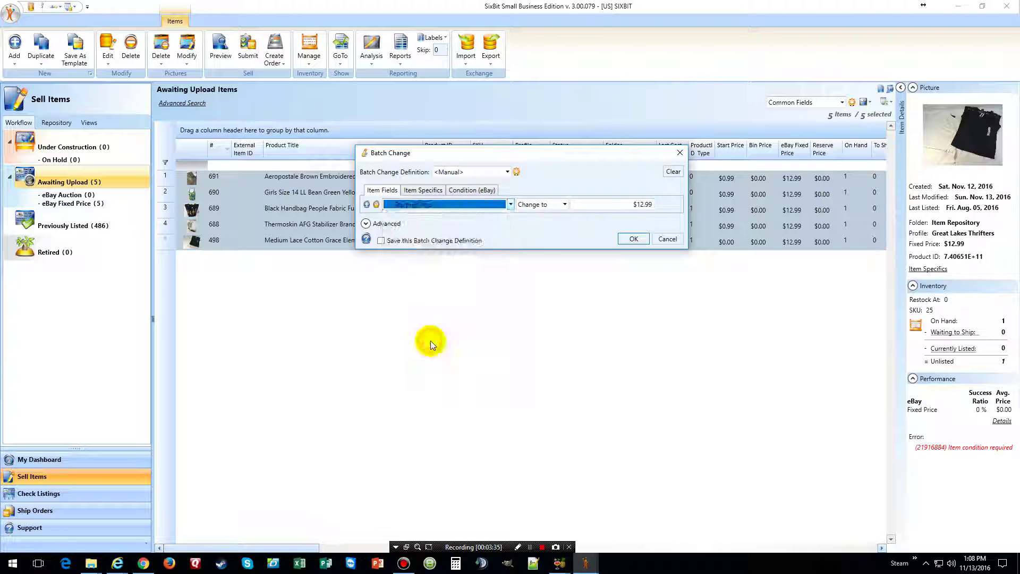
pyautogui.moveTo(626, 207); pyautogui.dragTo(661, 205)
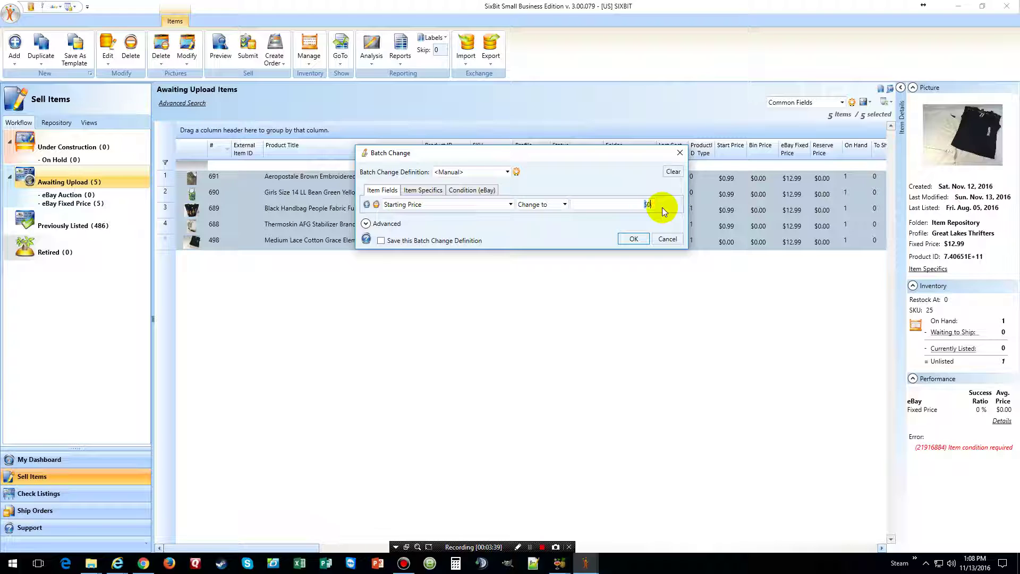
pyautogui.write('.00')
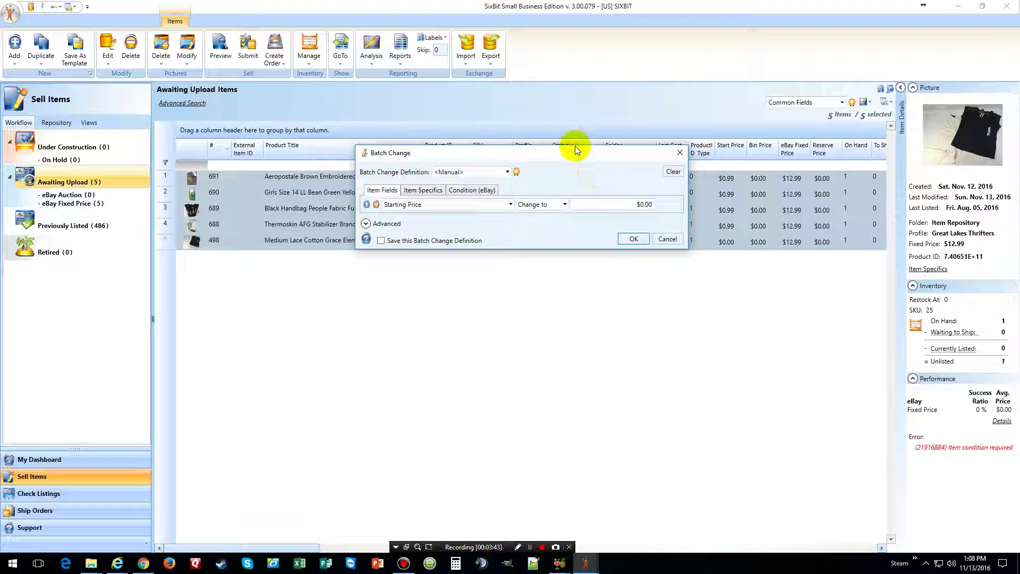
pyautogui.click(640, 241)
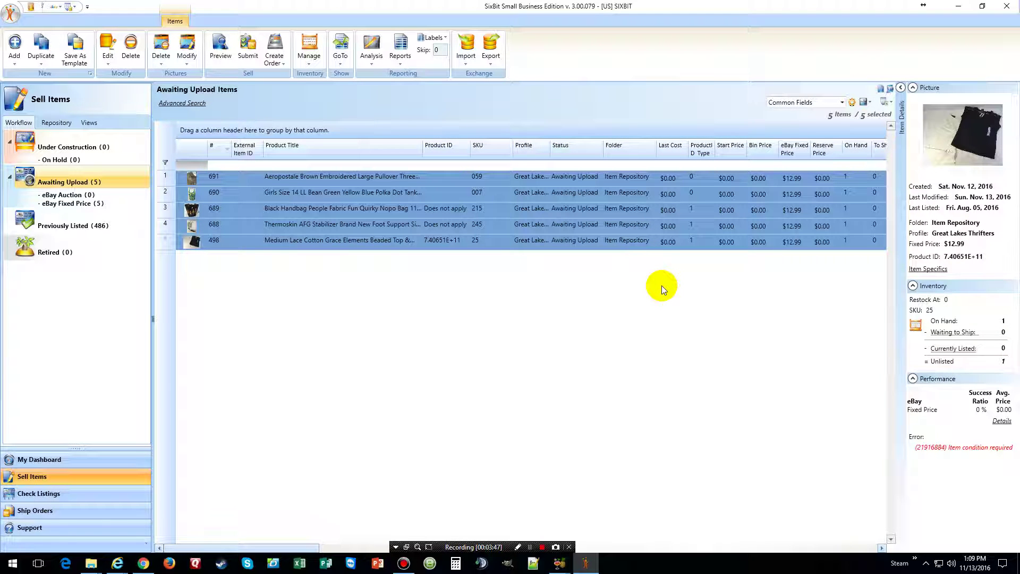
# Submit the five items to eBay as fixed-price listings and close the Processing report
pyautogui.rightClick(487, 202)
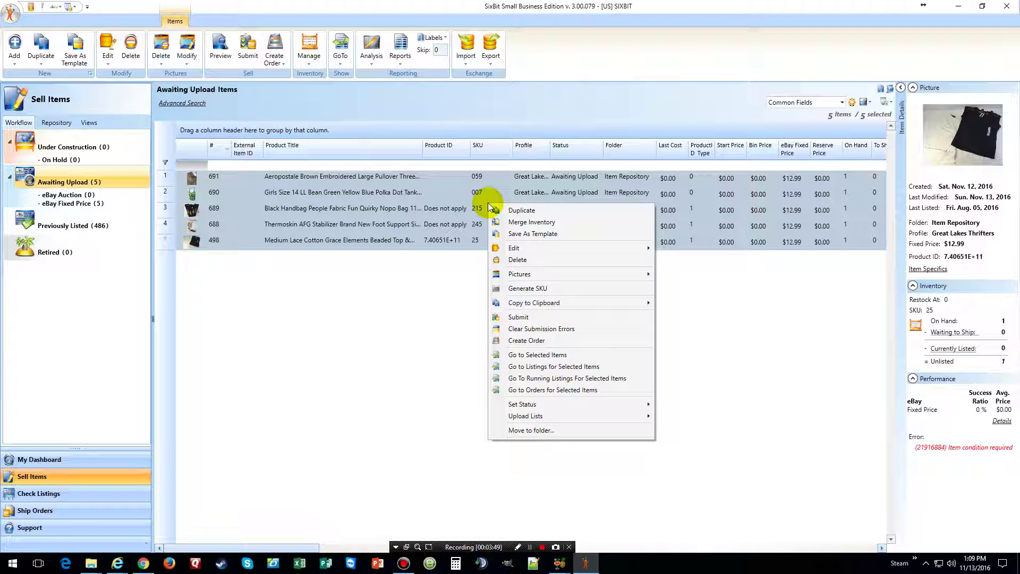
pyautogui.click(541, 317)
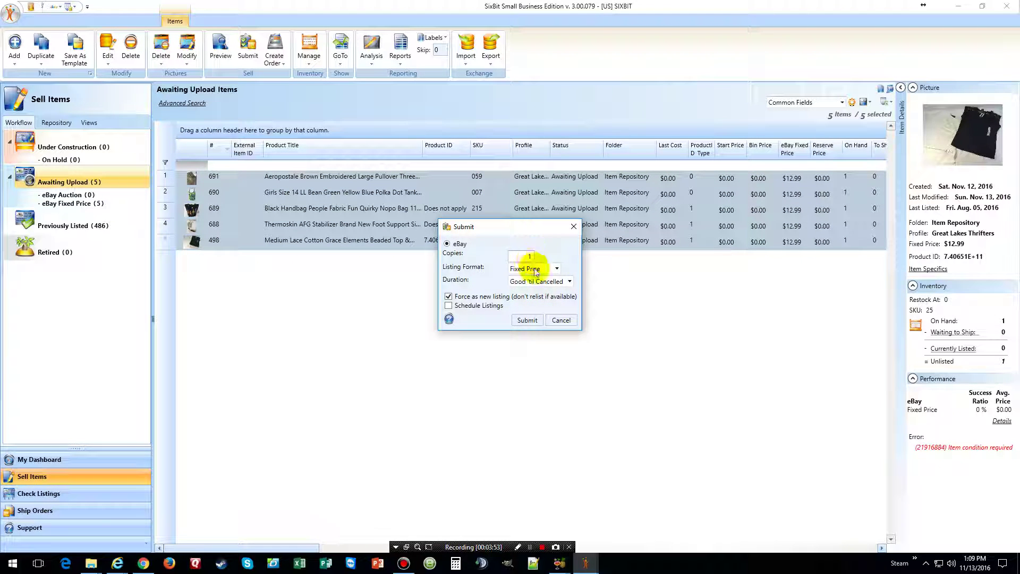
pyautogui.click(536, 319)
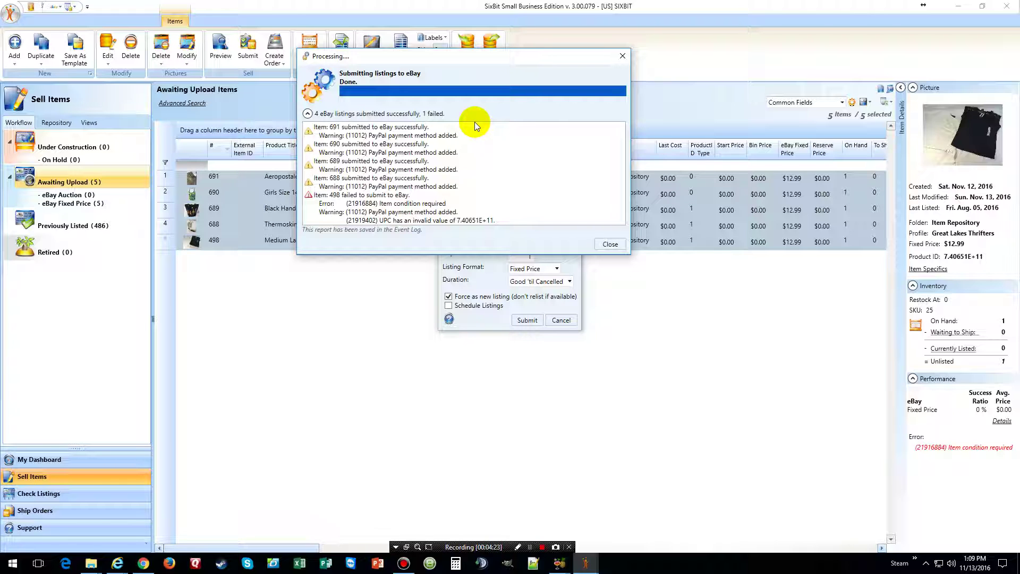
pyautogui.click(606, 246)
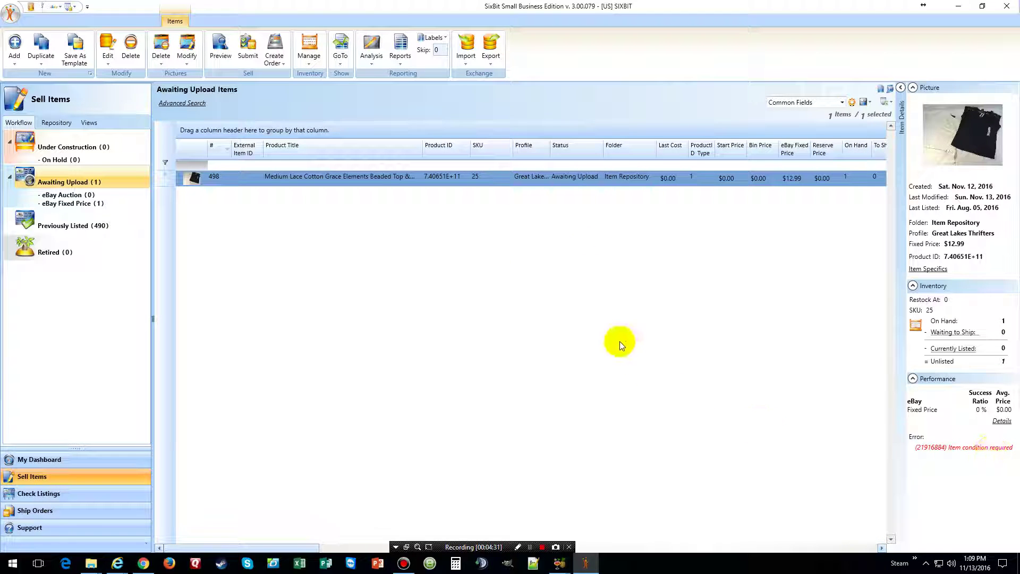
# Open item 498 in the Item Window and review its item specifics
pyautogui.rightClick(431, 178)
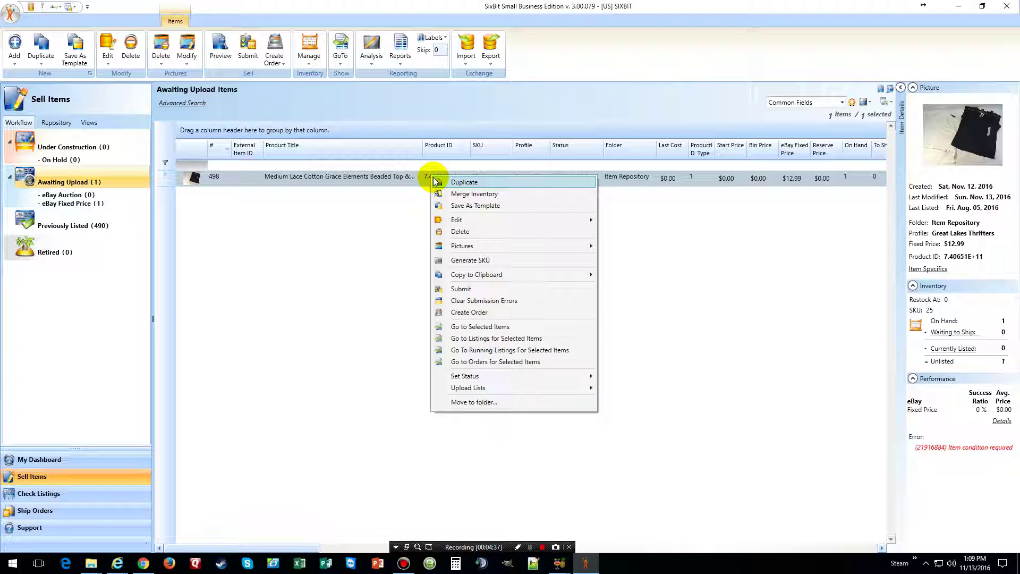
pyautogui.click(460, 221)
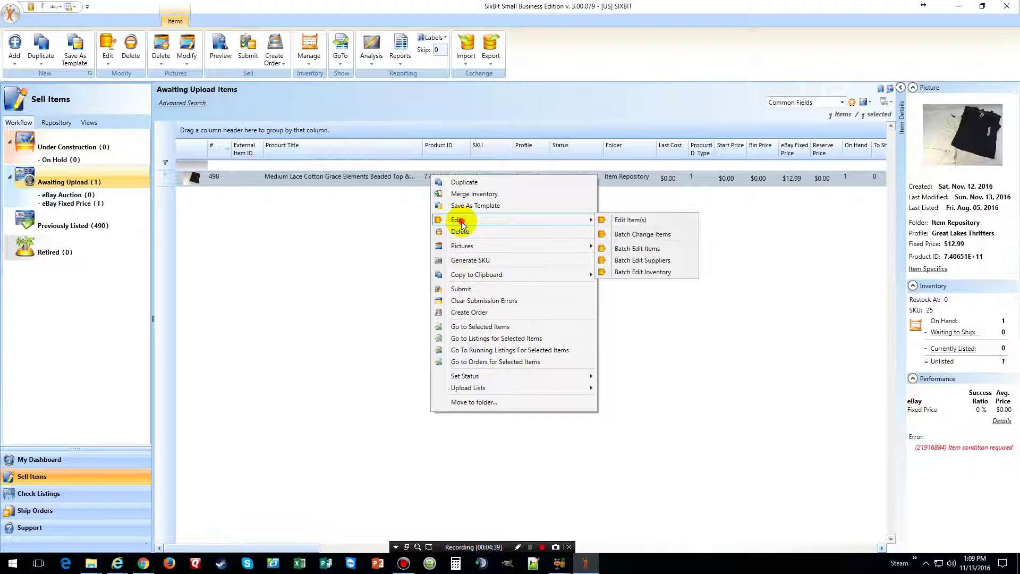
pyautogui.click(623, 222)
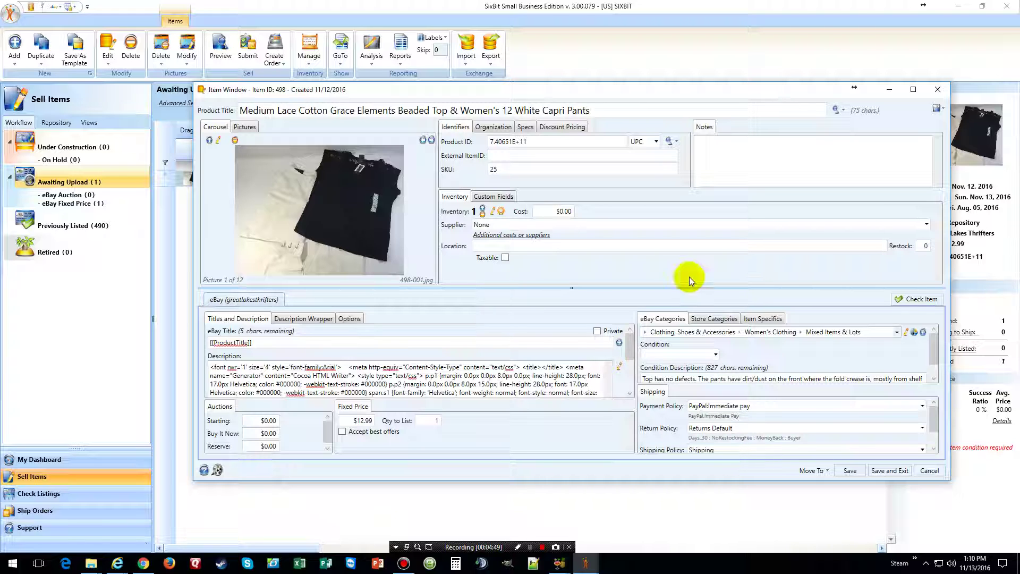
pyautogui.click(763, 318)
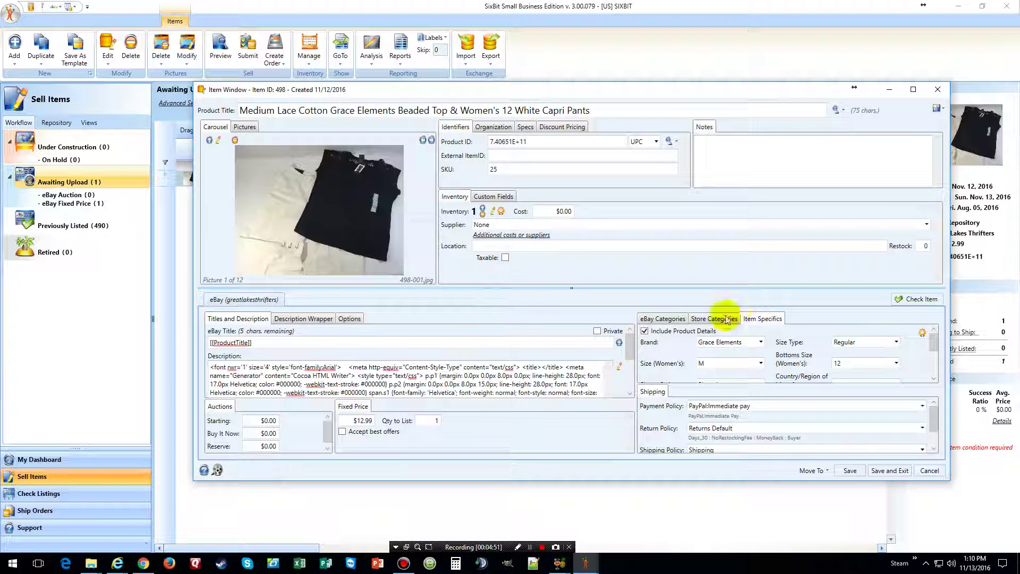
pyautogui.scroll(-1, 704, 340)
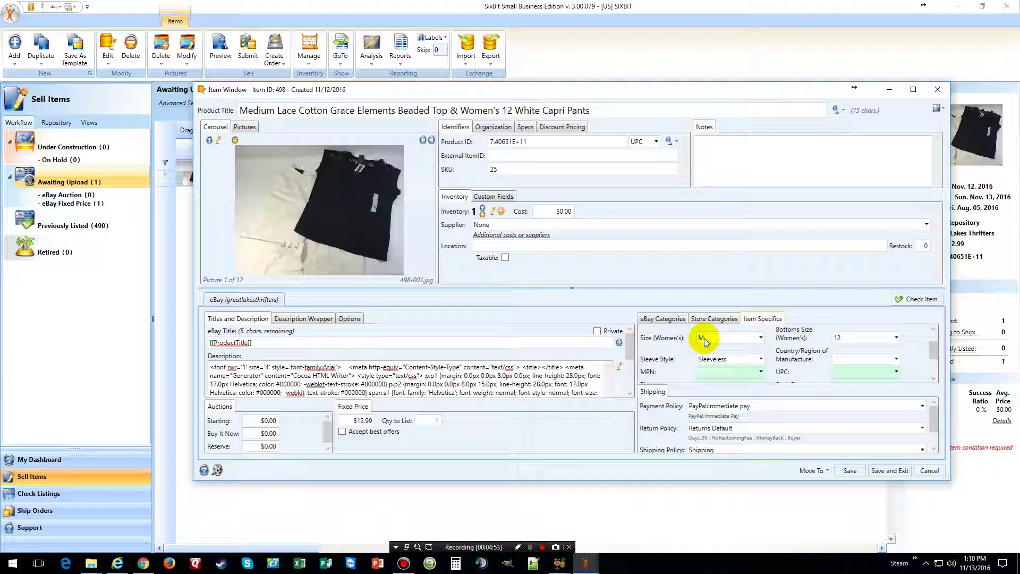
pyautogui.scroll(-1, 703, 338)
pyautogui.scroll(-1, 703, 338)
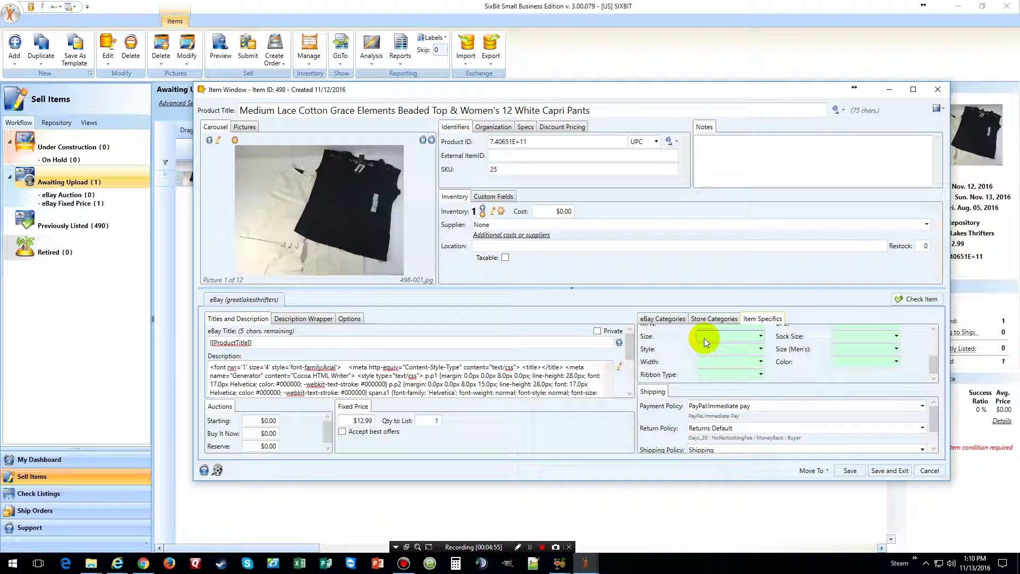
pyautogui.scroll(1, 704, 338)
pyautogui.scroll(2, 704, 338)
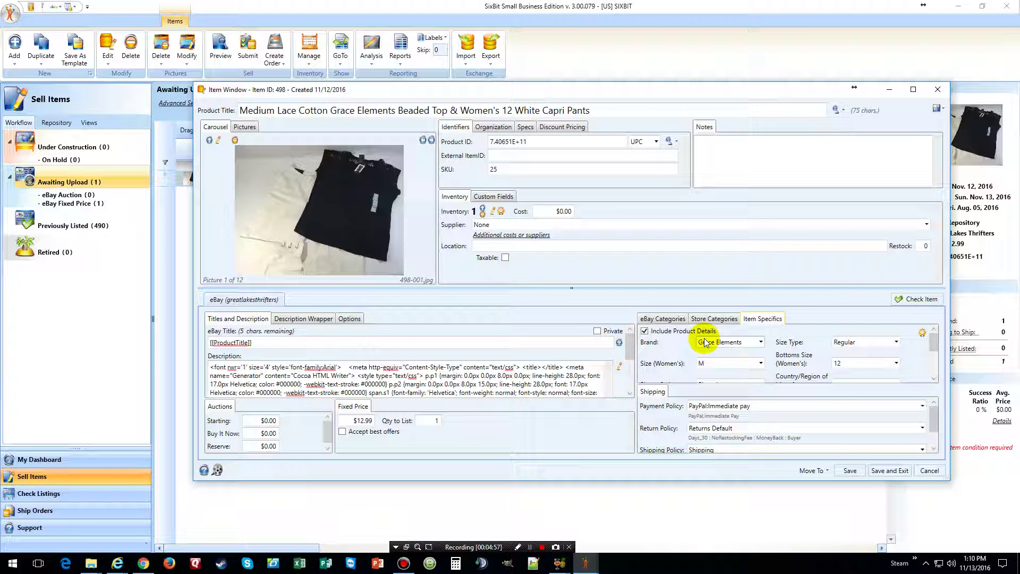
# Set item 498's eBay condition to Pre-owned, save, and close the Item Window
pyautogui.click(664, 319)
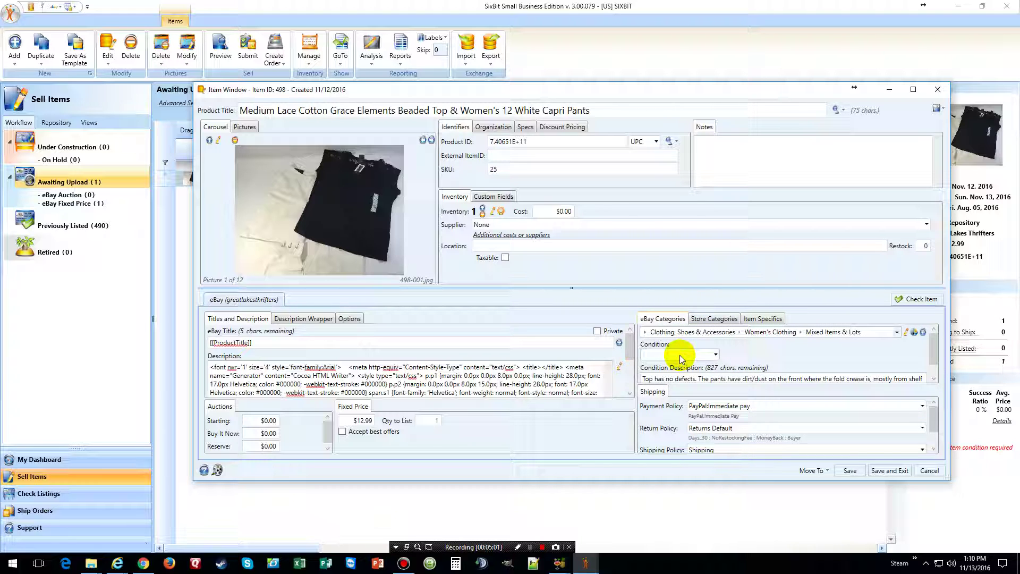
pyautogui.click(715, 355)
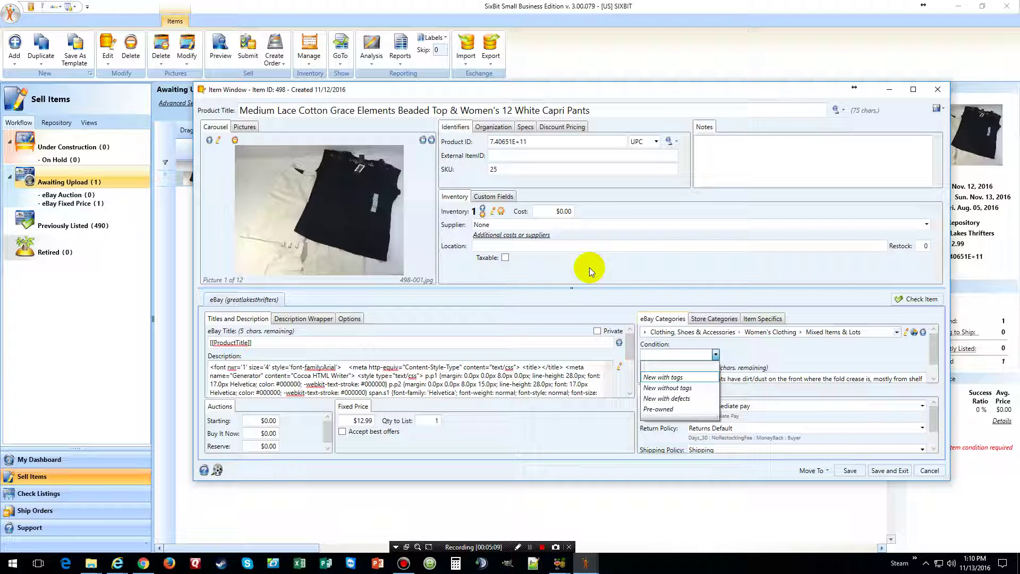
pyautogui.click(658, 409)
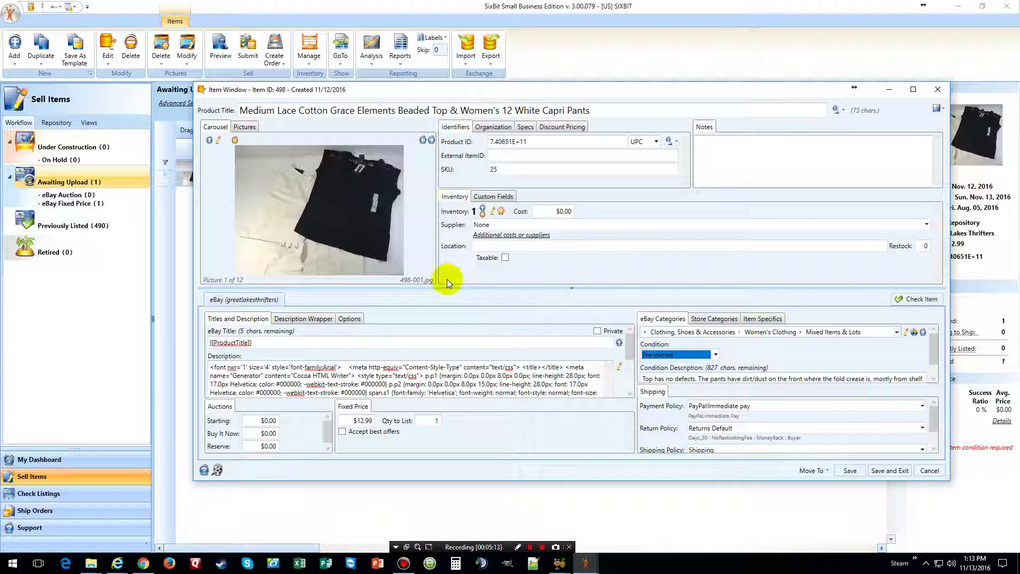
pyautogui.click(849, 471)
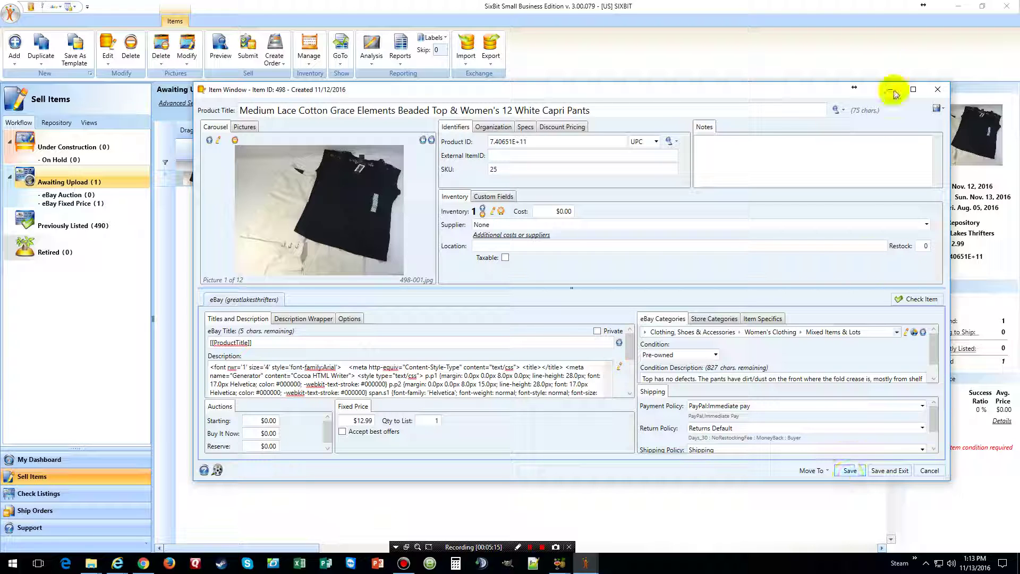
pyautogui.click(938, 90)
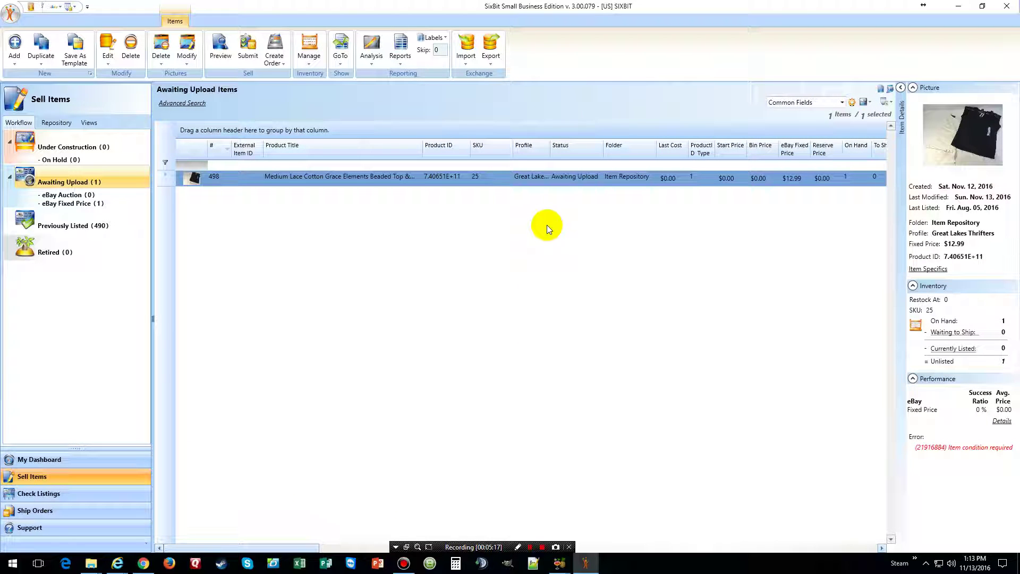
# Resubmit item 498 to eBay as a listing, then switch to Chrome
pyautogui.rightClick(520, 180)
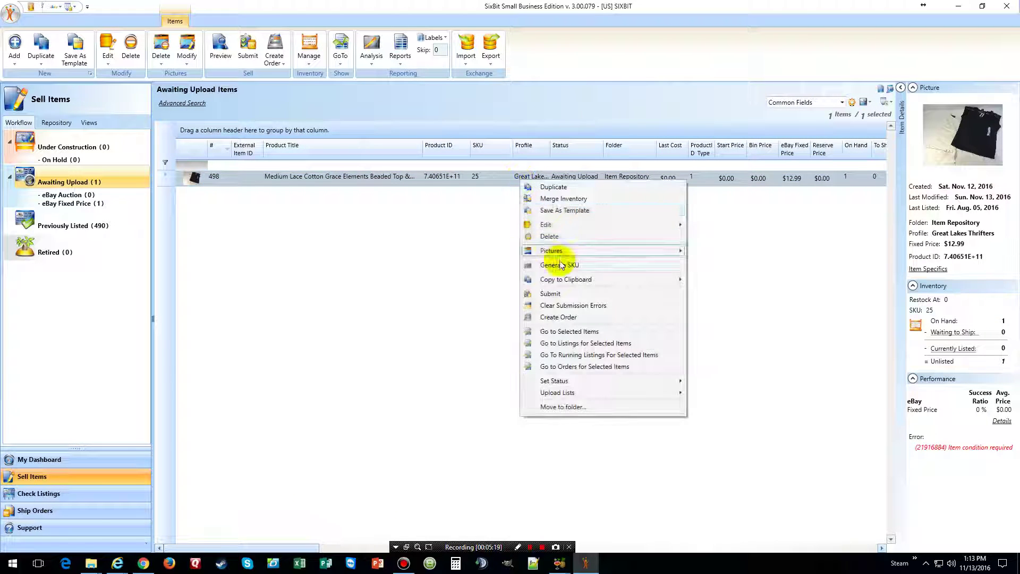
pyautogui.click(578, 297)
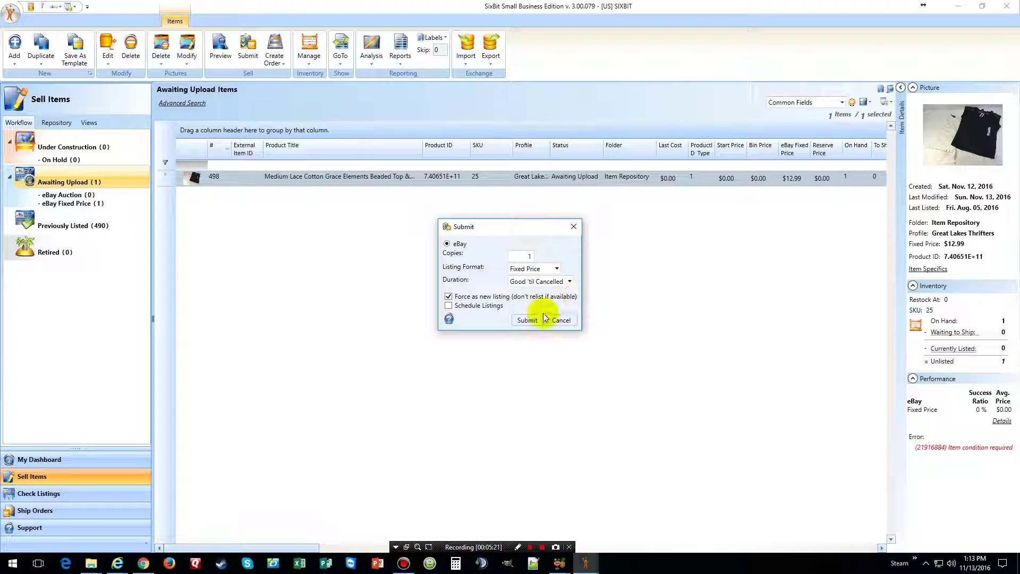
pyautogui.click(525, 320)
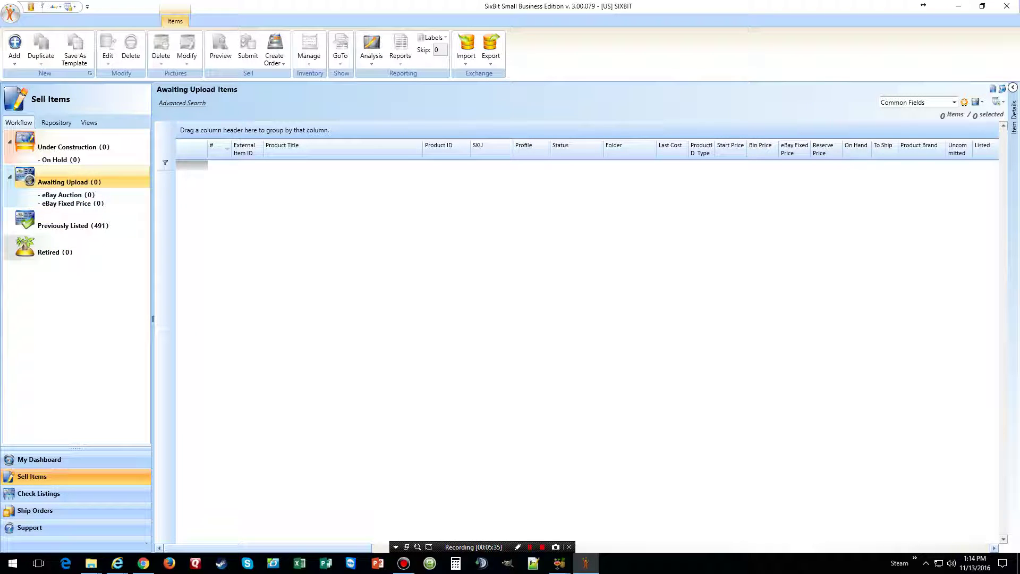
pyautogui.hotkey('alt', 'Tab')
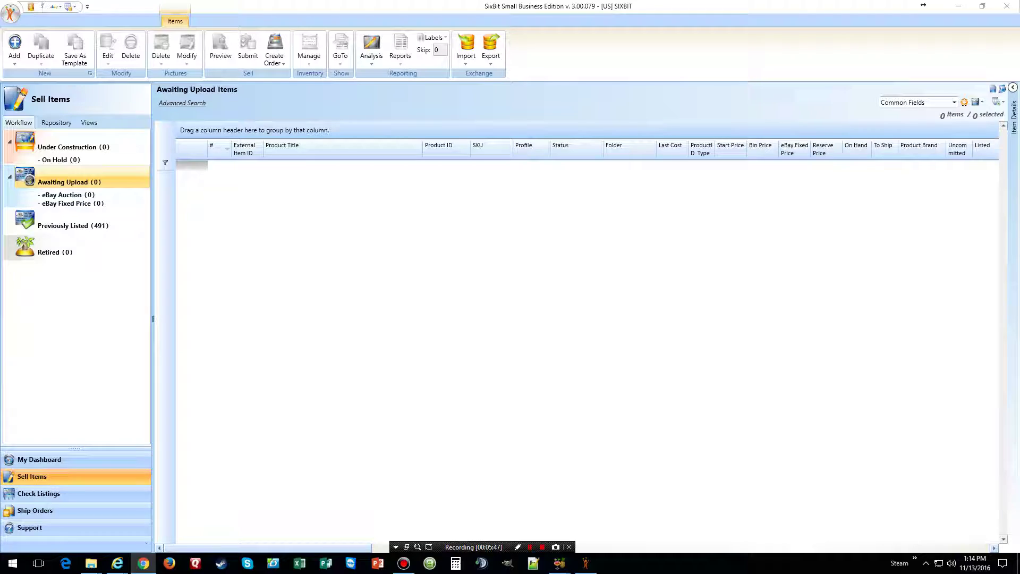
# Maximize Chrome and reach Seller Hub's Active listings through My eBay's Selling Manager
pyautogui.hotkey('alt', 'Tab')
pyautogui.moveTo(319, 5); pyautogui.dragTo(661, 22)
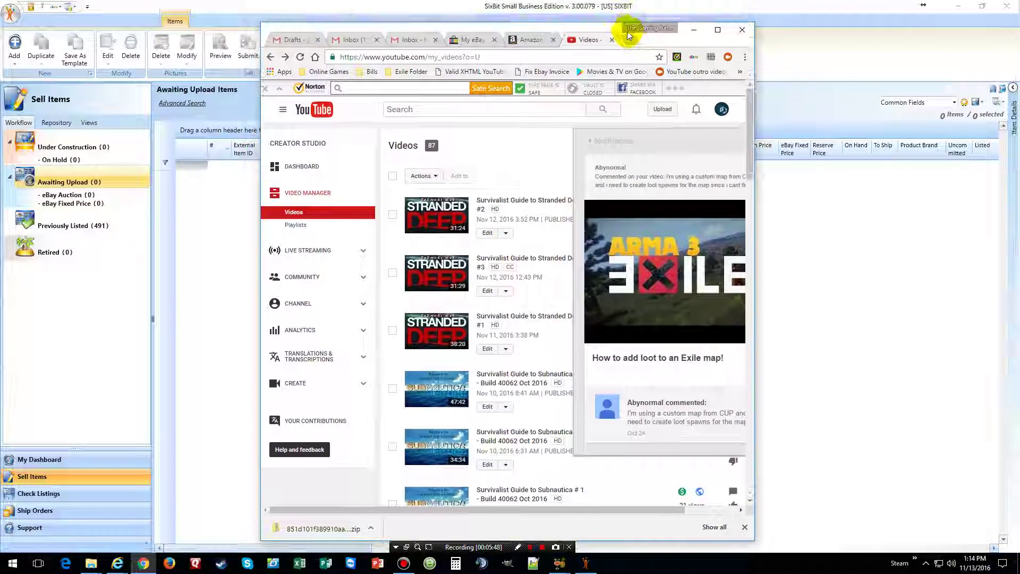
pyautogui.click(726, 30)
pyautogui.click(369, 9)
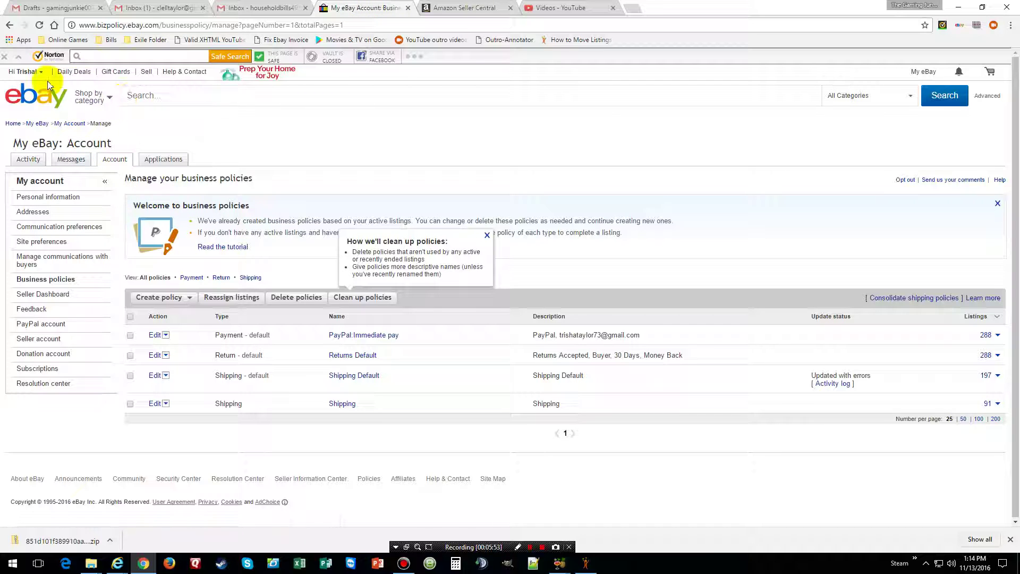
pyautogui.moveTo(27, 160)
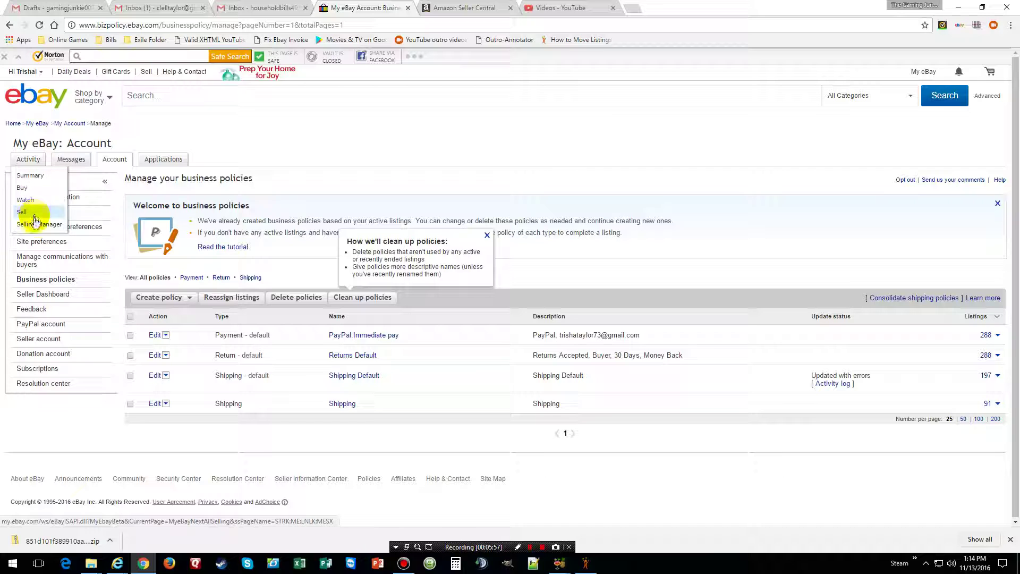
pyautogui.click(36, 224)
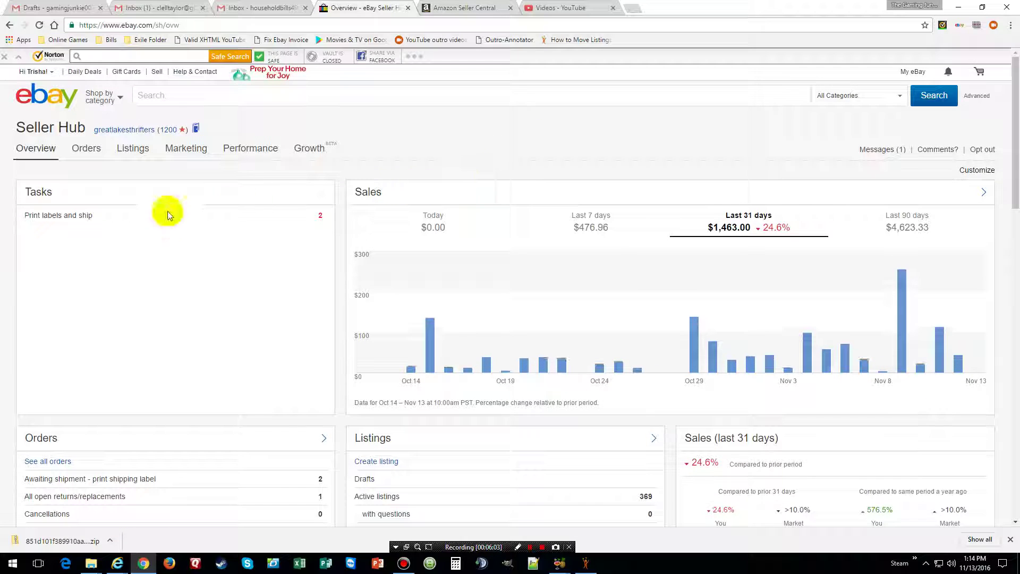
pyautogui.click(377, 497)
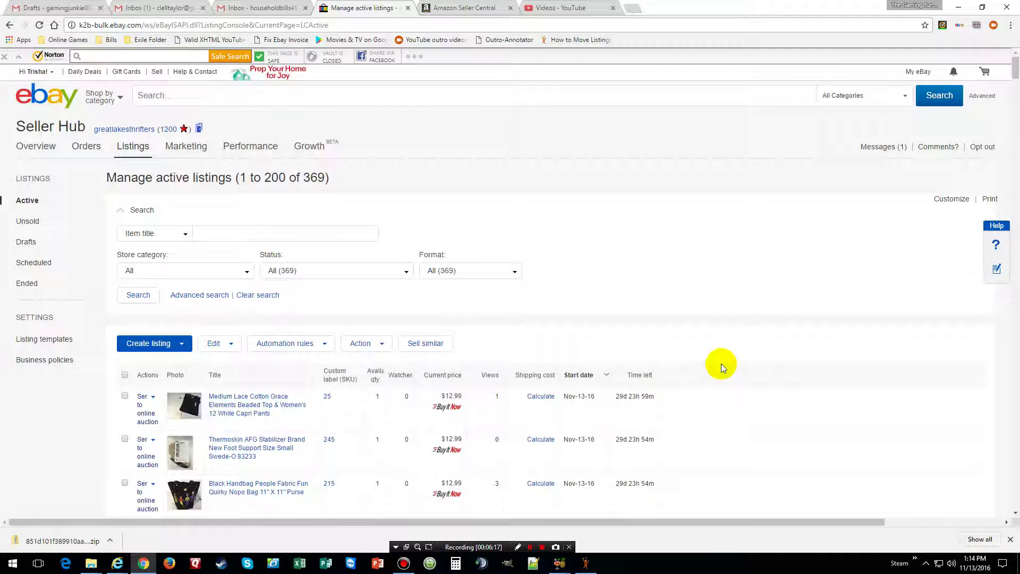
pyautogui.scroll(-4, 722, 363)
pyautogui.scroll(-1, 303, 466)
pyautogui.scroll(-1, 291, 421)
pyautogui.scroll(-4, 291, 421)
pyautogui.scroll(-2, 290, 422)
pyautogui.scroll(-2, 292, 421)
pyautogui.scroll(-1, 293, 422)
pyautogui.scroll(-3, 293, 422)
pyautogui.scroll(-3, 293, 421)
pyautogui.scroll(-3, 293, 422)
pyautogui.scroll(-3, 294, 422)
pyautogui.scroll(-3, 295, 421)
pyautogui.scroll(-2, 295, 422)
pyautogui.scroll(-3, 295, 421)
pyautogui.scroll(-3, 295, 421)
pyautogui.scroll(-5, 295, 421)
pyautogui.scroll(-5, 295, 421)
pyautogui.scroll(-5, 295, 421)
pyautogui.scroll(-5, 295, 421)
pyautogui.scroll(-5, 295, 421)
pyautogui.scroll(-5, 294, 421)
pyautogui.scroll(-5, 295, 421)
pyautogui.scroll(-5, 295, 421)
pyautogui.scroll(-1, 295, 421)
pyautogui.scroll(-5, 291, 416)
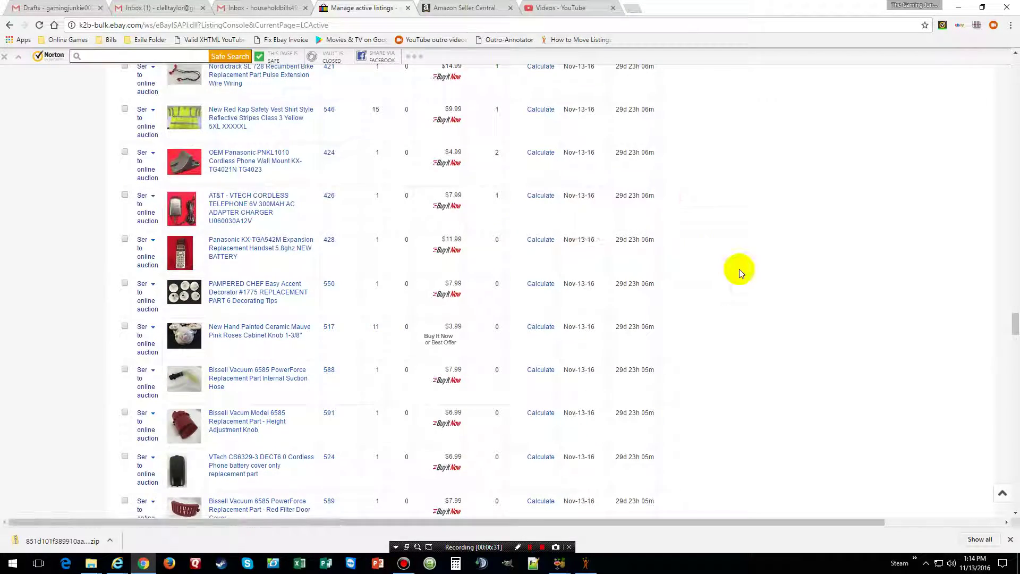
pyautogui.scroll(5, 846, 239)
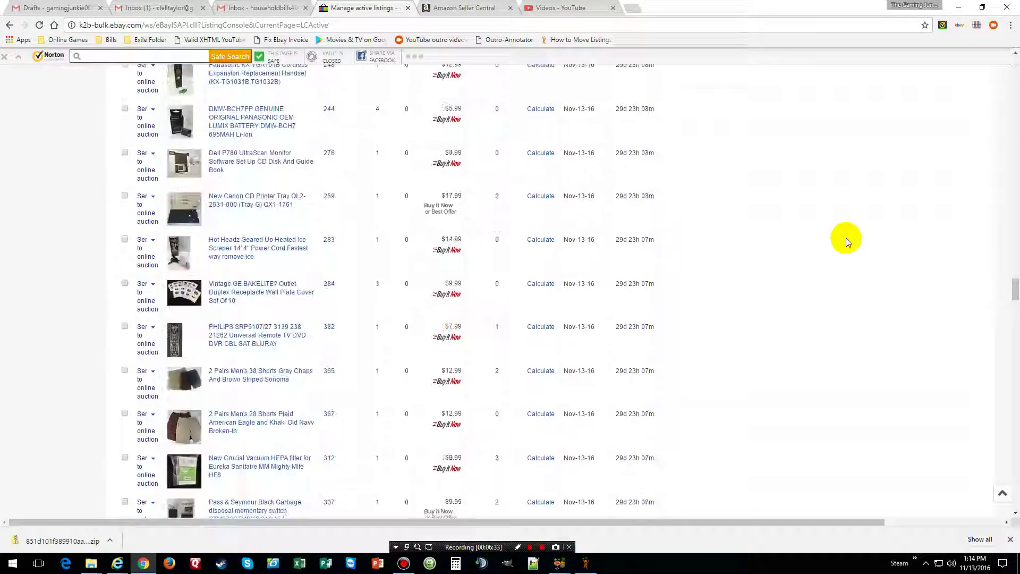
pyautogui.scroll(5, 848, 242)
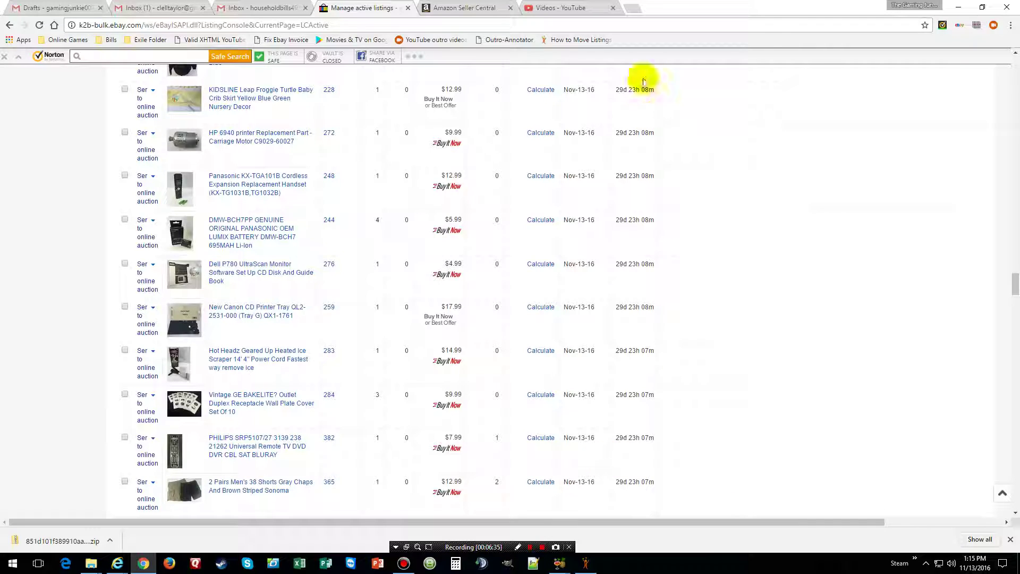
# Minimize Chrome to bring back SixBit's empty Awaiting Upload Items list
pyautogui.click(959, 7)
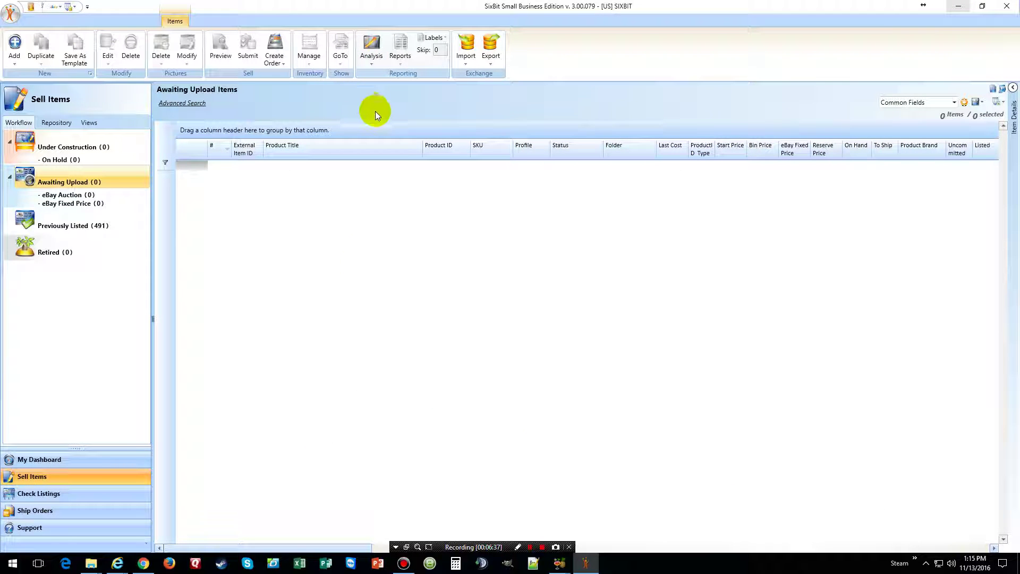